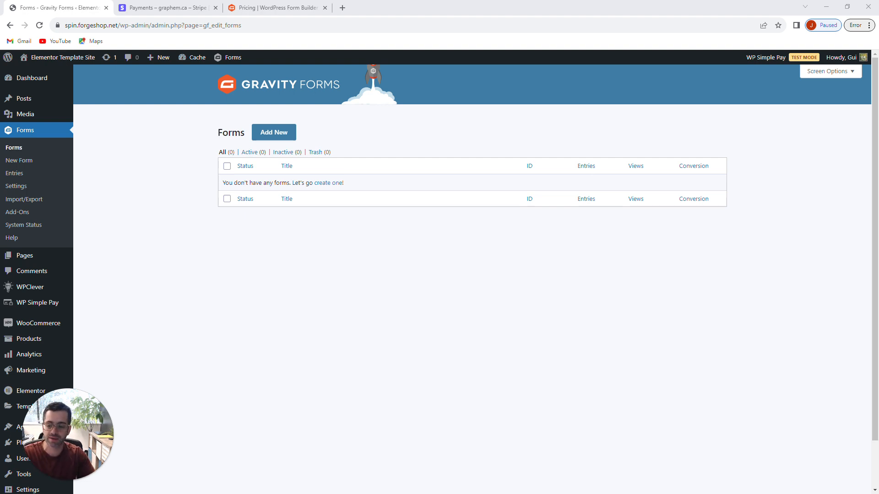
Step: Check the yearly price of the Pro License on the Gravity Forms pricing page
{"action": "left_click", "coordinate": [293, 6]}
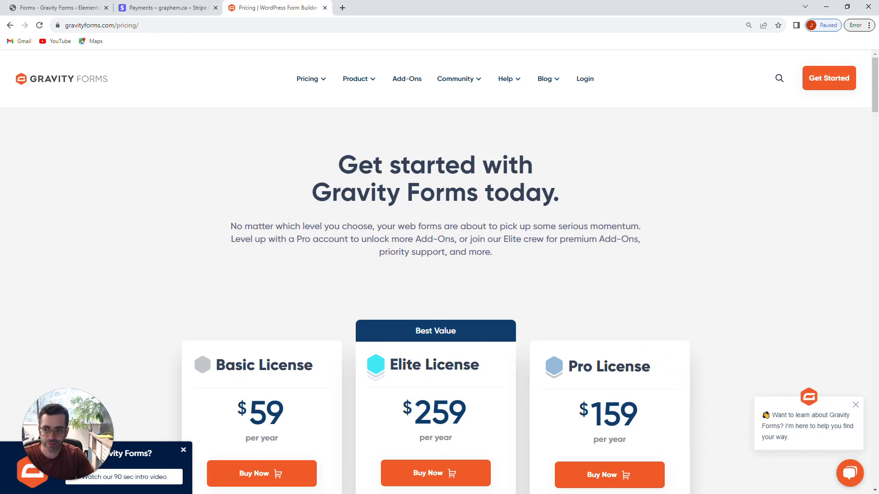
{"action": "scroll", "coordinate": [631, 361], "scroll_direction": "down", "scroll_amount": 1}
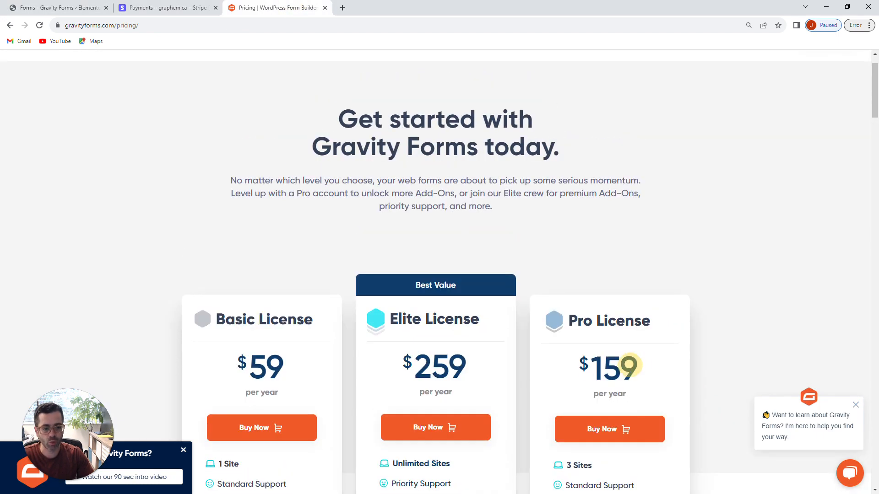
{"action": "left_click_drag", "start_coordinate": [637, 366], "coordinate": [587, 366]}
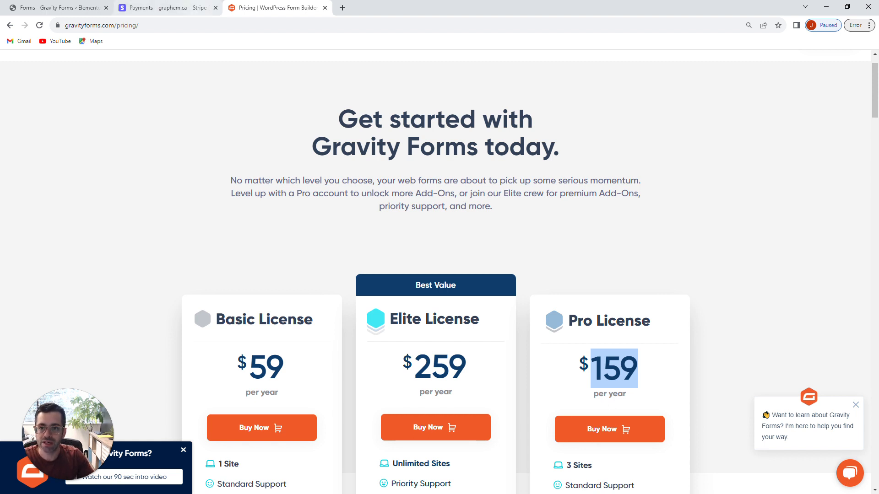
Step: Open the stripe.com website in a new browser tab
{"action": "left_click", "coordinate": [342, 7]}
{"action": "type", "text": "str"}
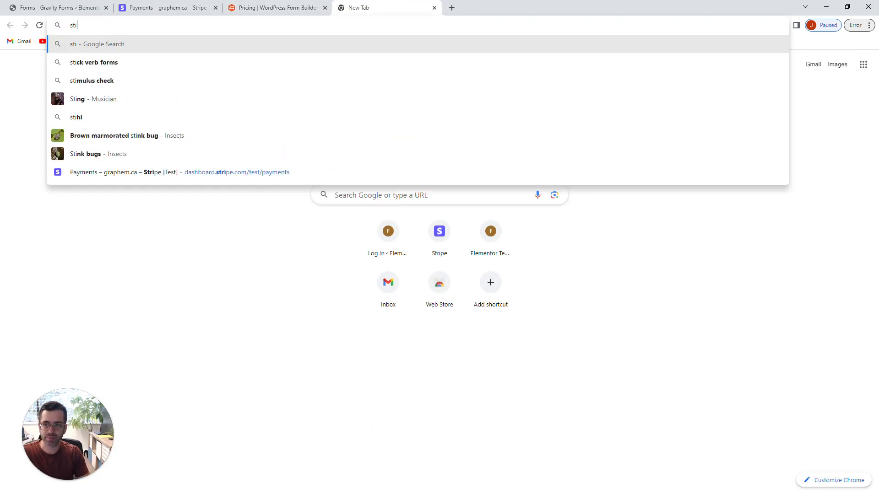
{"action": "type", "text": "ipe"}
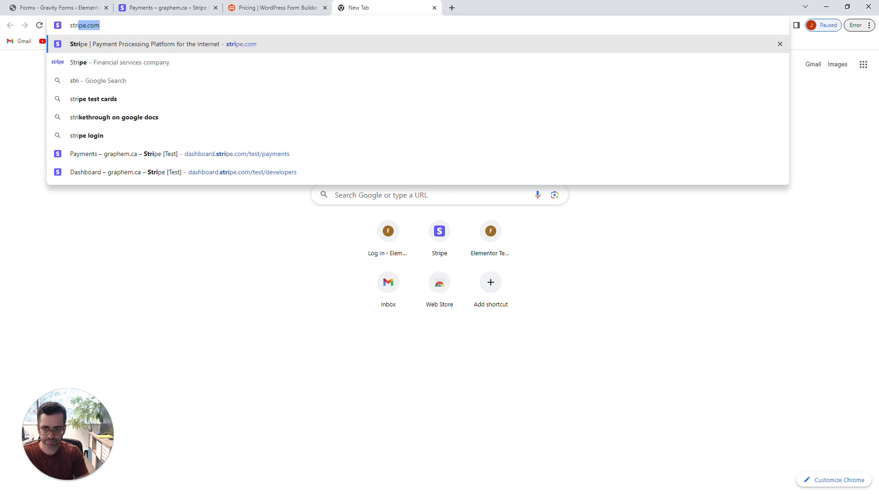
{"action": "key", "text": "Return"}
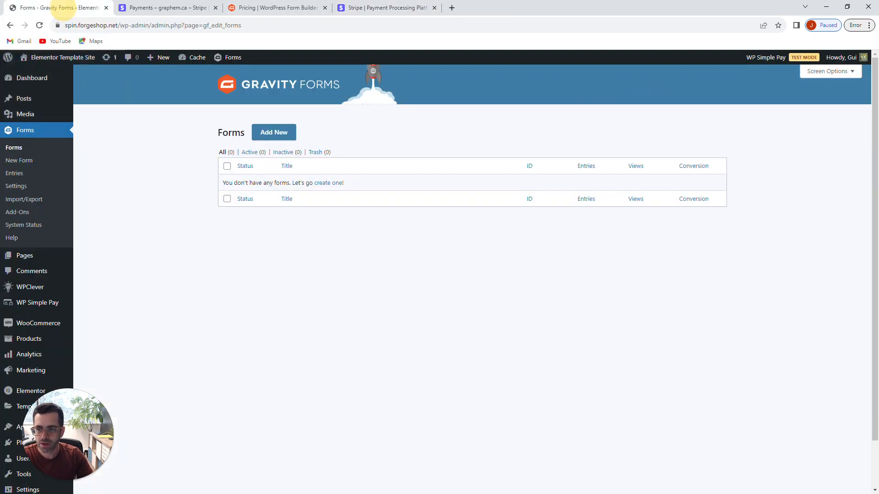
Step: Return to the WordPress admin and check the Stripe add-on's status among the official Gravity Forms add-ons
{"action": "left_click", "coordinate": [58, 7]}
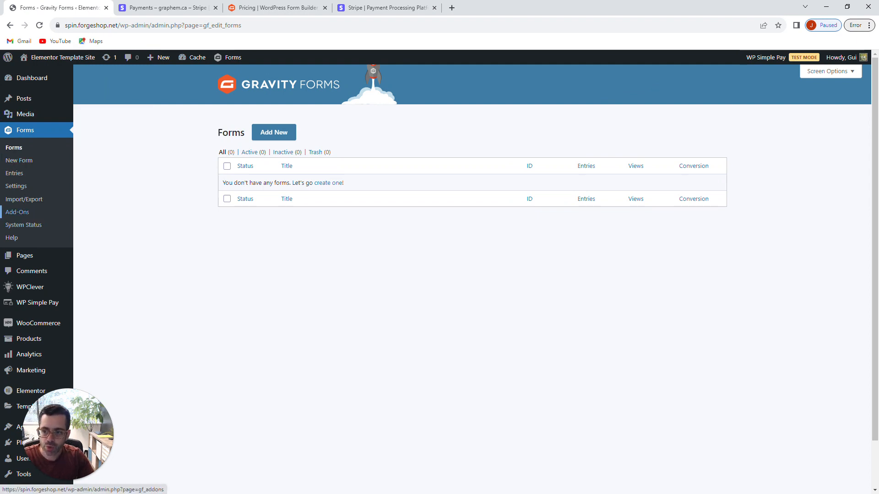
{"action": "left_click", "coordinate": [39, 211]}
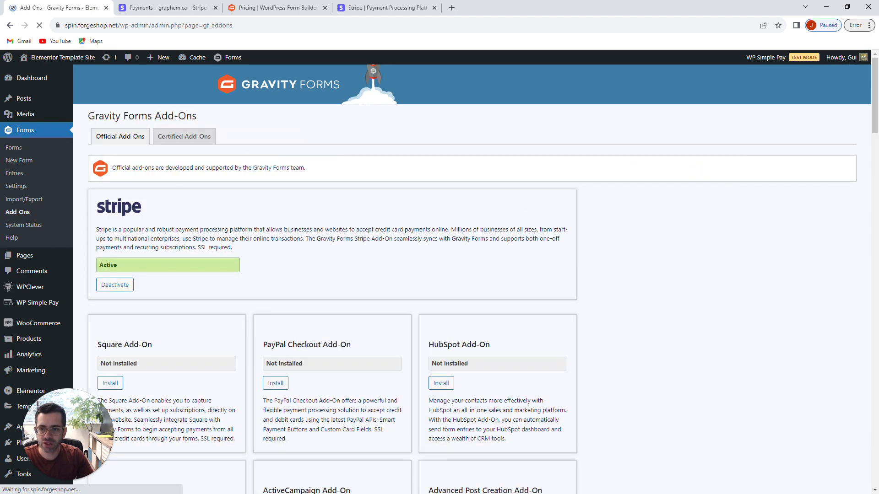
{"action": "scroll", "coordinate": [439, 275], "scroll_direction": "down", "scroll_amount": 1}
{"action": "scroll", "coordinate": [439, 275], "scroll_direction": "down", "scroll_amount": 1}
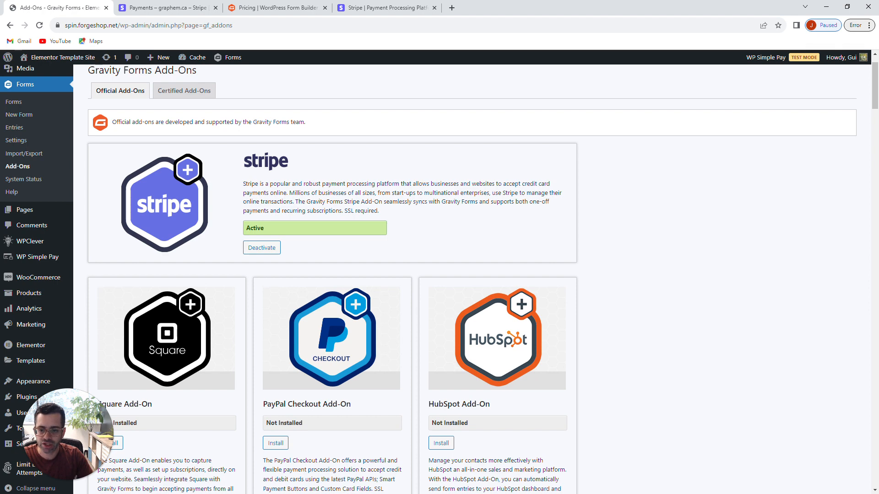
{"action": "scroll", "coordinate": [13, 193], "scroll_direction": "up", "scroll_amount": 2}
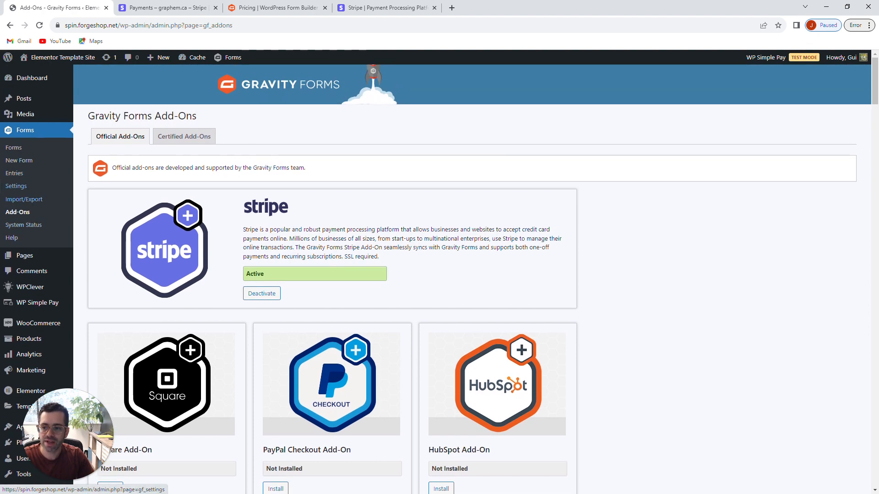
Step: Open the Stripe section of the Gravity Forms settings and read the webhook setup instructions
{"action": "left_click", "coordinate": [18, 186]}
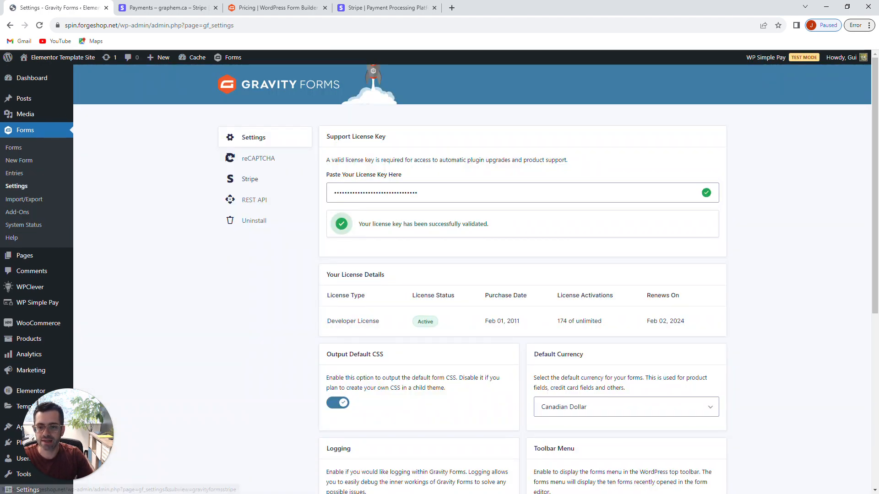
{"action": "left_click", "coordinate": [250, 178]}
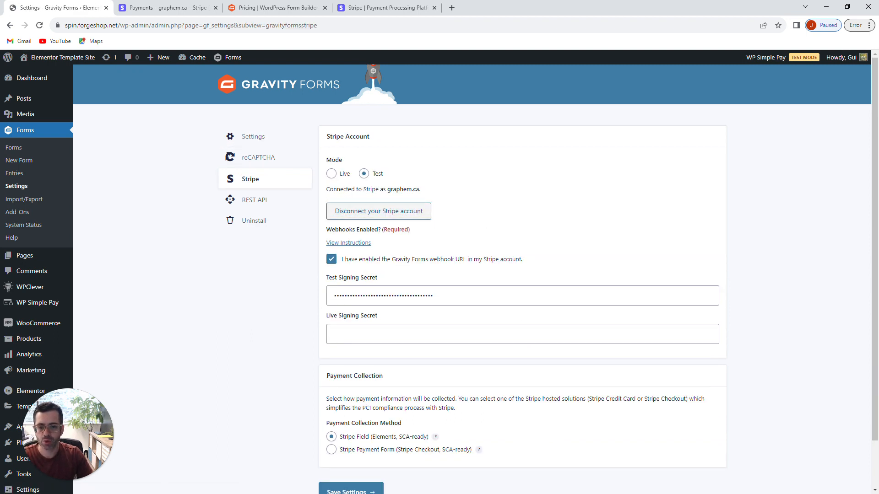
{"action": "left_click", "coordinate": [344, 243]}
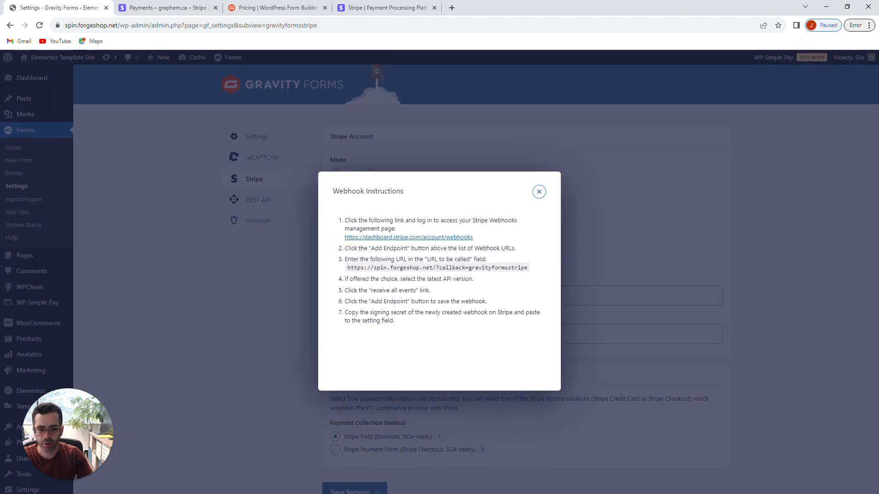
{"action": "left_click", "coordinate": [539, 191]}
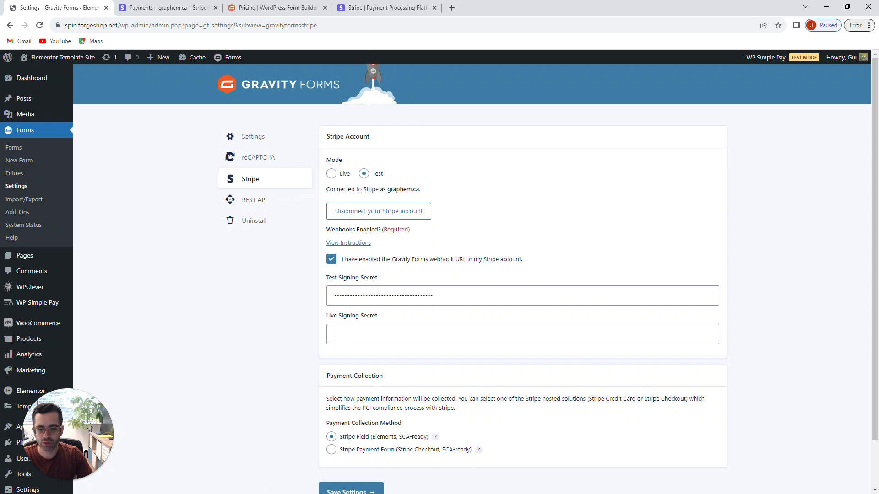
Step: Review the test signing secret field and the payment collection method in the Stripe settings
{"action": "double_click", "coordinate": [396, 295]}
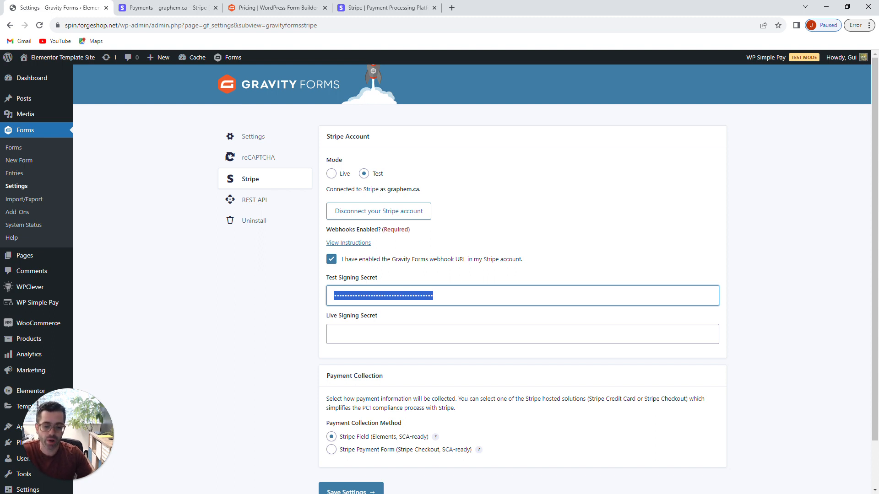
{"action": "scroll", "coordinate": [402, 325], "scroll_direction": "down", "scroll_amount": 2}
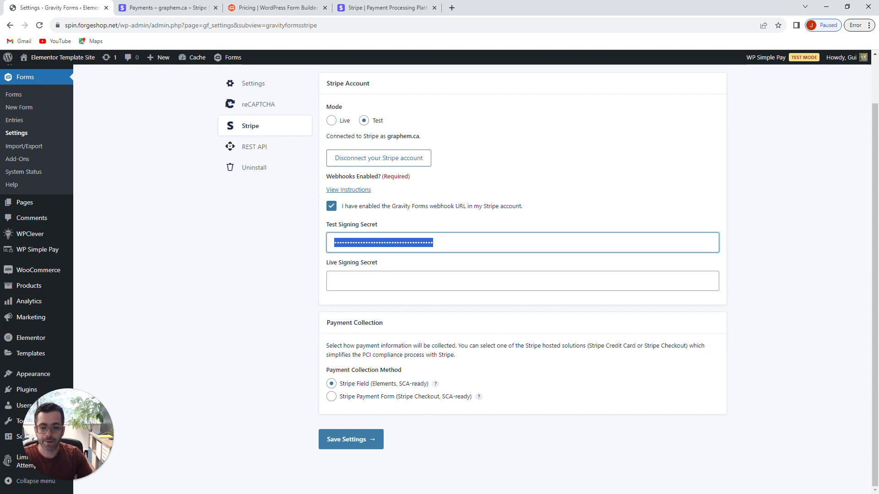
{"action": "left_click", "coordinate": [402, 325]}
{"action": "left_click_drag", "start_coordinate": [327, 323], "coordinate": [415, 319]}
{"action": "left_click", "coordinate": [415, 318]}
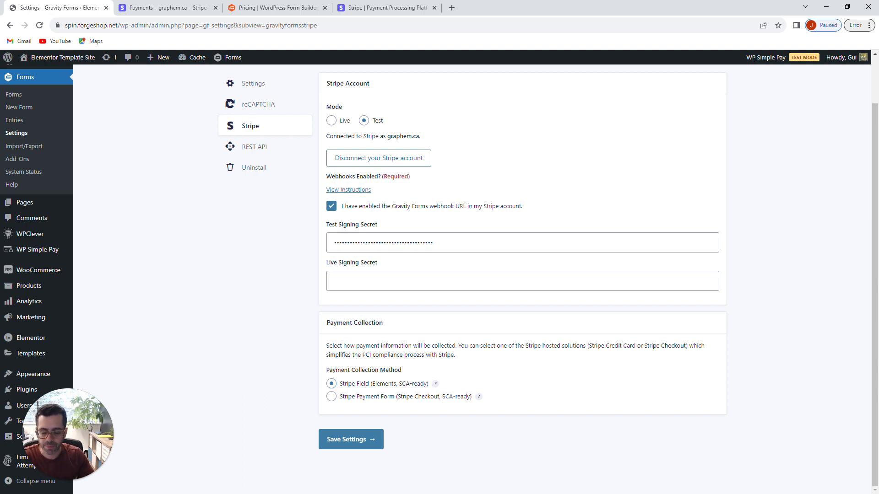
{"action": "scroll", "coordinate": [27, 286], "scroll_direction": "up", "scroll_amount": 2}
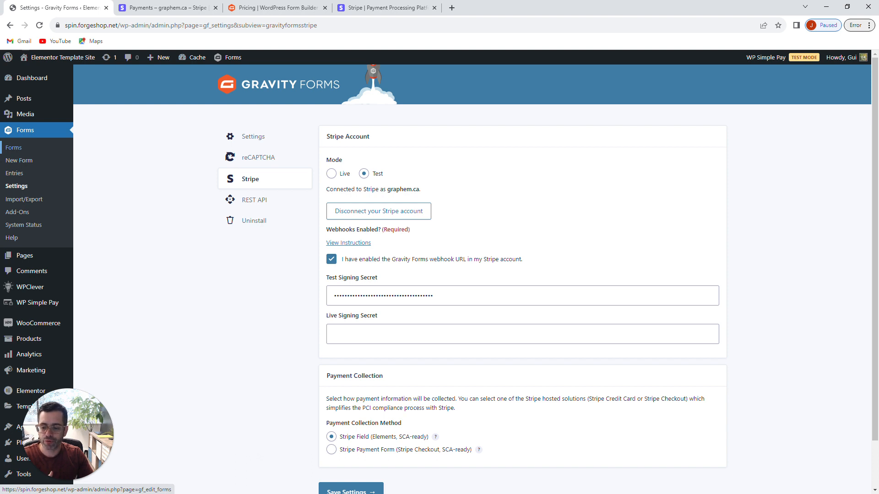
Step: Create a new blank form titled "Pay an invoice" in Gravity Forms
{"action": "left_click", "coordinate": [48, 148]}
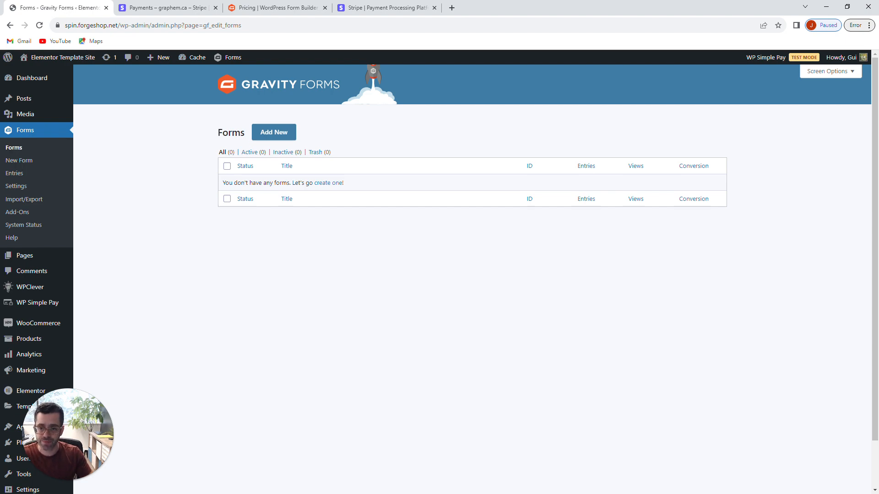
{"action": "left_click", "coordinate": [273, 132]}
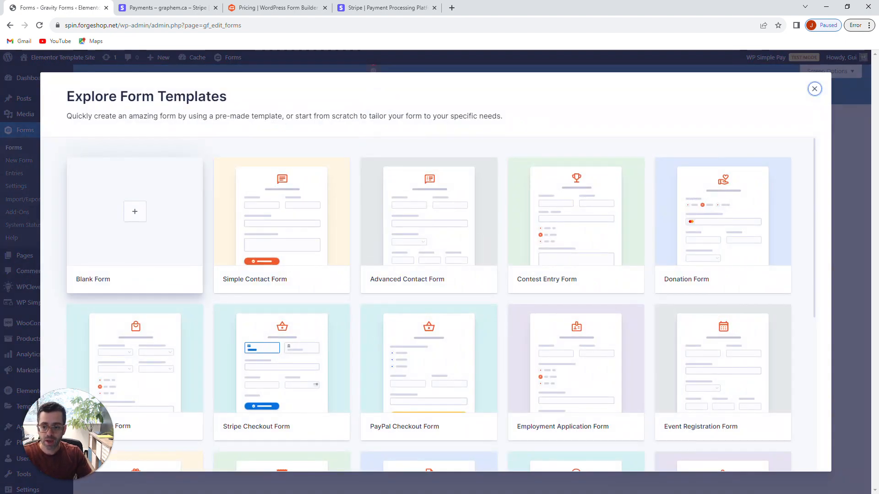
{"action": "left_click", "coordinate": [135, 212]}
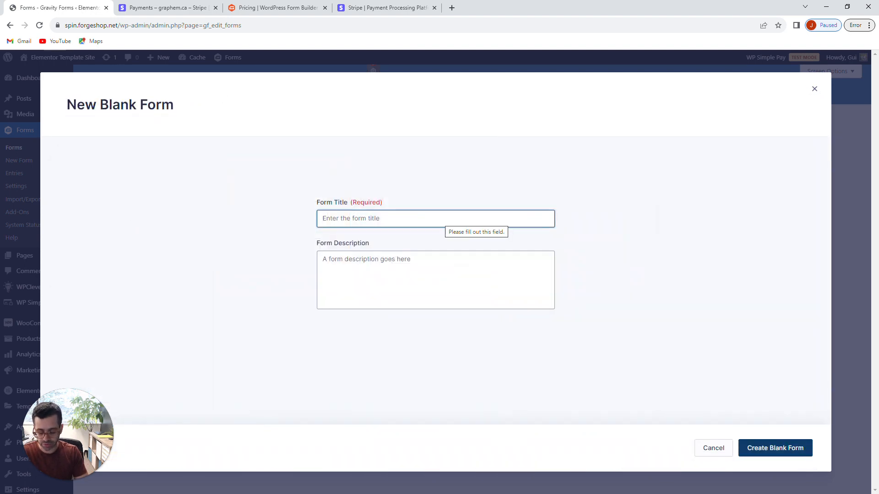
{"action": "type", "text": "P"}
{"action": "key", "text": "BackSpace"}
{"action": "type", "text": "Pay "}
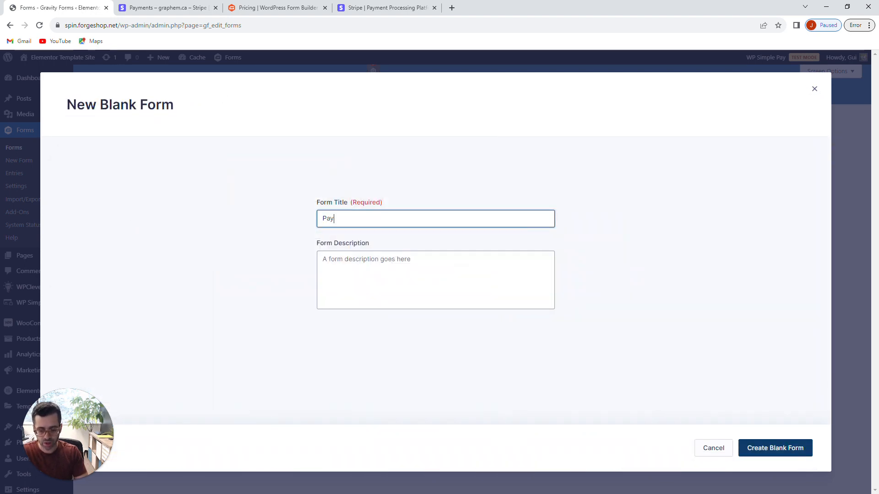
{"action": "type", "text": "an invoice"}
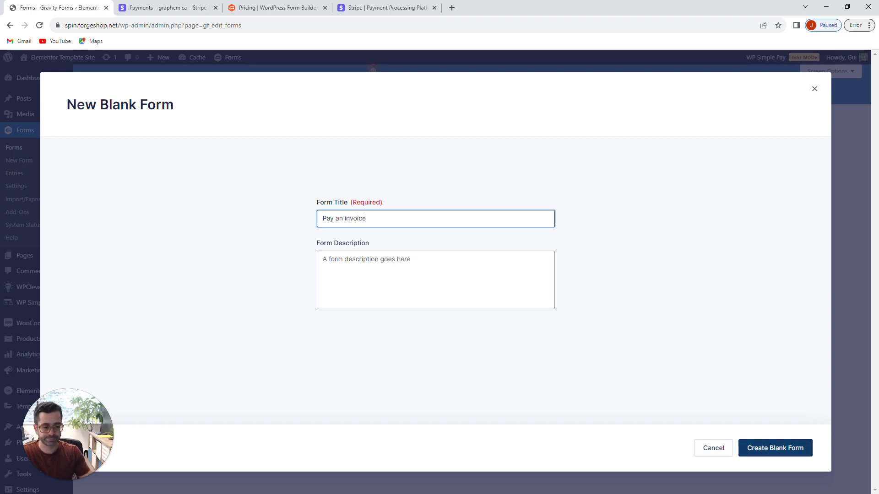
{"action": "left_click", "coordinate": [775, 448]}
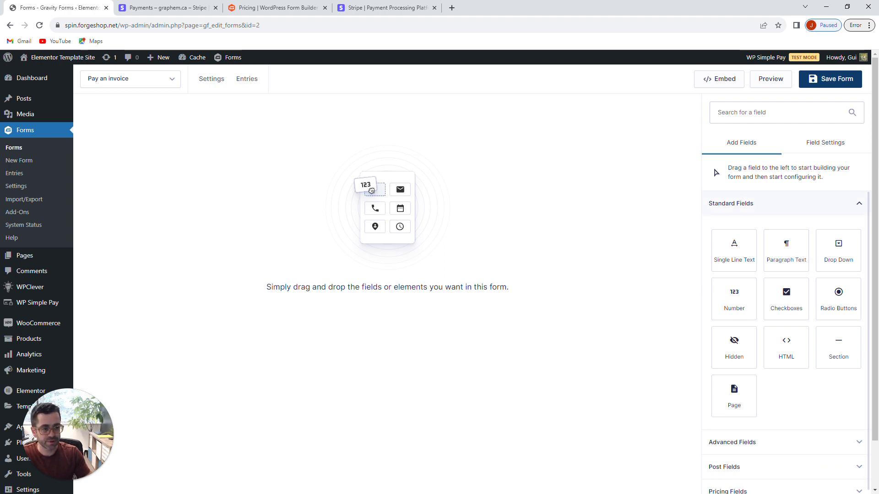
Step: Add a Name field and an Email field from the advanced fields to the form
{"action": "left_click", "coordinate": [751, 203]}
{"action": "left_click", "coordinate": [753, 228]}
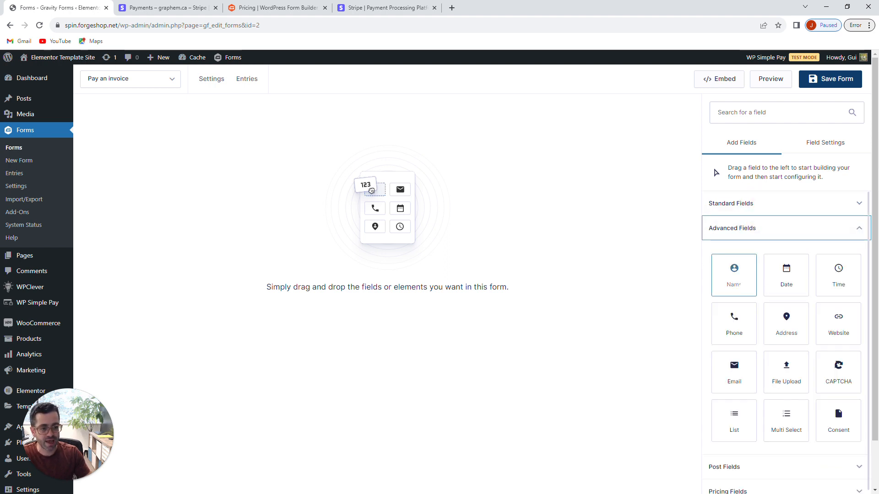
{"action": "left_click", "coordinate": [733, 274]}
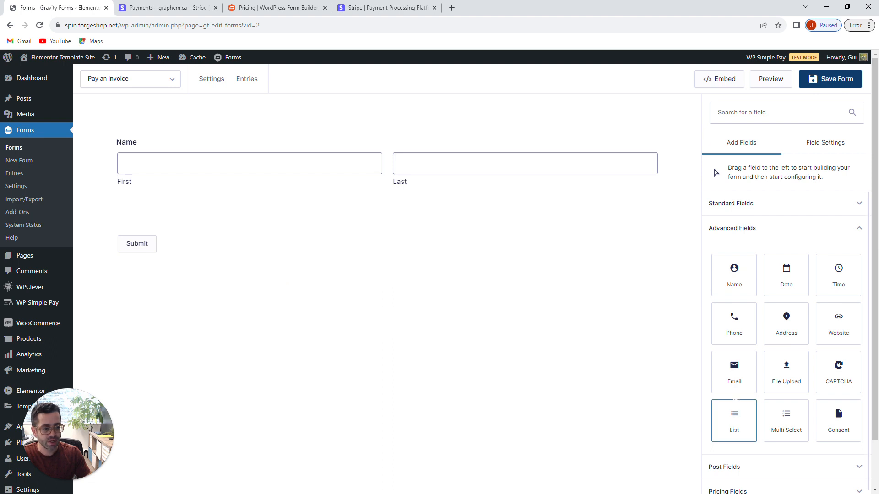
{"action": "left_click", "coordinate": [733, 372]}
Step: Make both the Name field and the Email field required
{"action": "left_click", "coordinate": [337, 164]}
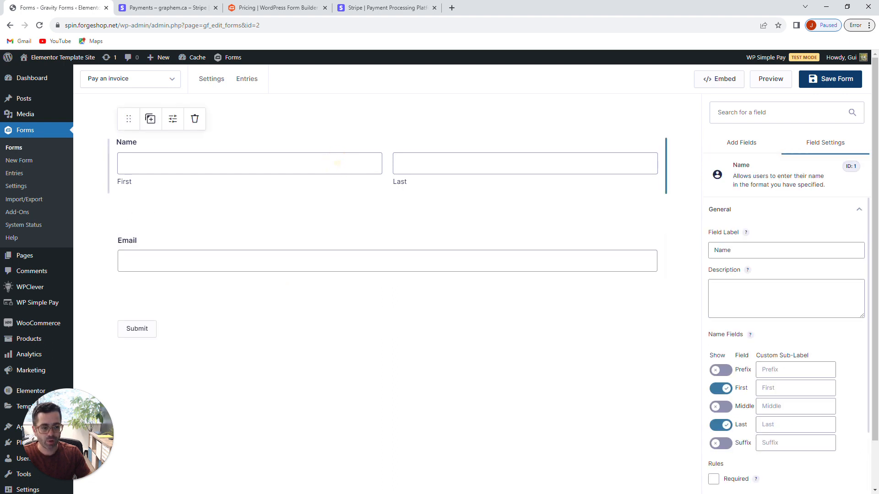
{"action": "scroll", "coordinate": [778, 366], "scroll_direction": "down", "scroll_amount": 2}
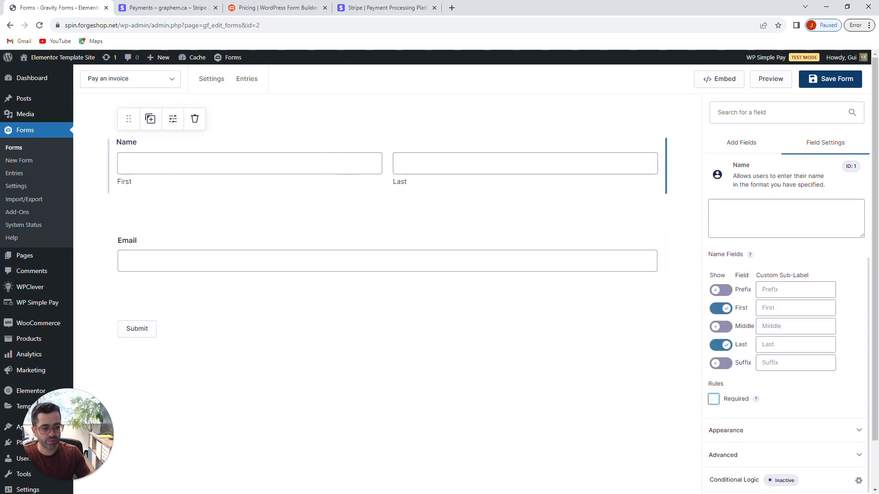
{"action": "left_click", "coordinate": [713, 399]}
{"action": "left_click", "coordinate": [430, 247]}
{"action": "scroll", "coordinate": [732, 357], "scroll_direction": "down", "scroll_amount": 1}
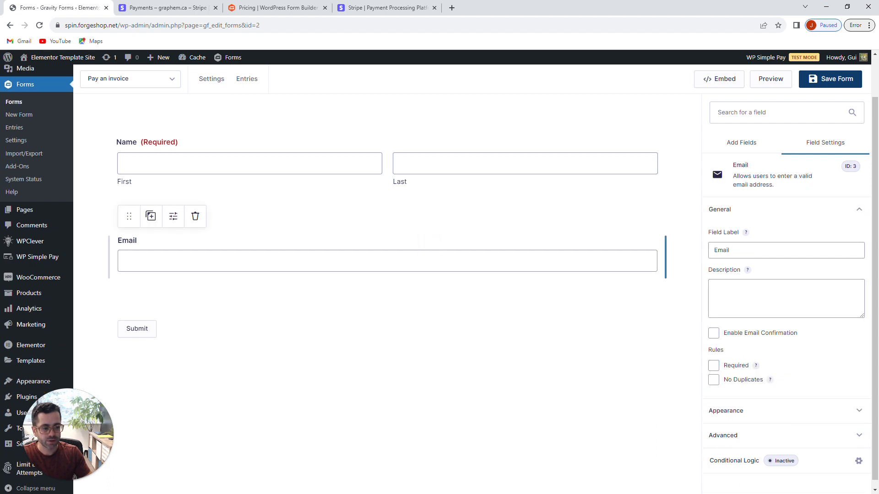
{"action": "left_click", "coordinate": [714, 365]}
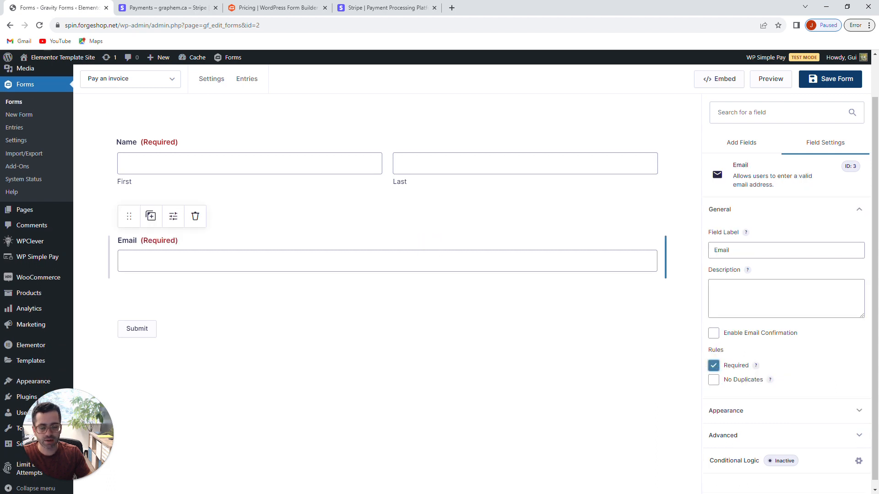
Step: Add a Single Line Text field below the Email field and label it "Invoice Number"
{"action": "scroll", "coordinate": [732, 357], "scroll_direction": "up", "scroll_amount": 1}
{"action": "left_click", "coordinate": [741, 143]}
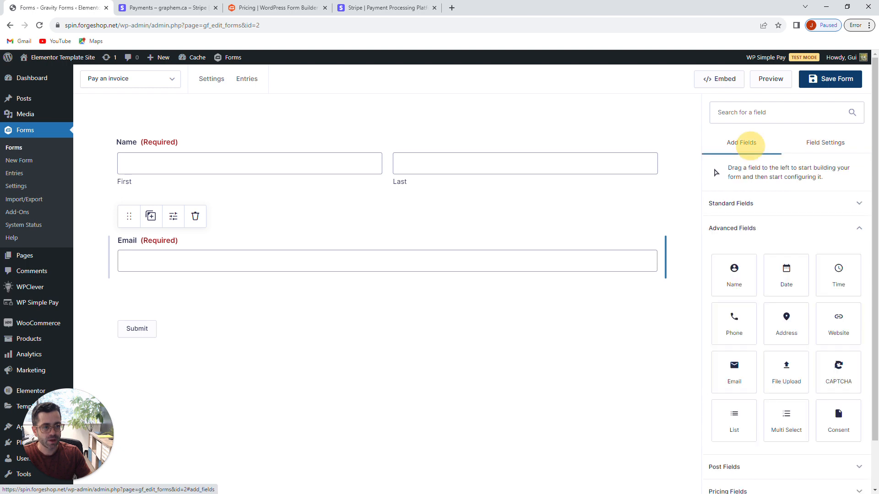
{"action": "scroll", "coordinate": [786, 323], "scroll_direction": "down", "scroll_amount": 1}
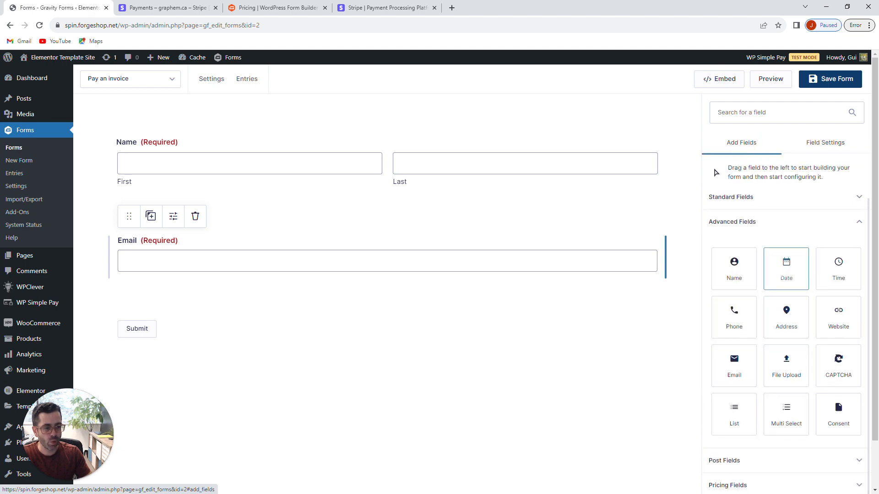
{"action": "left_click", "coordinate": [737, 197]}
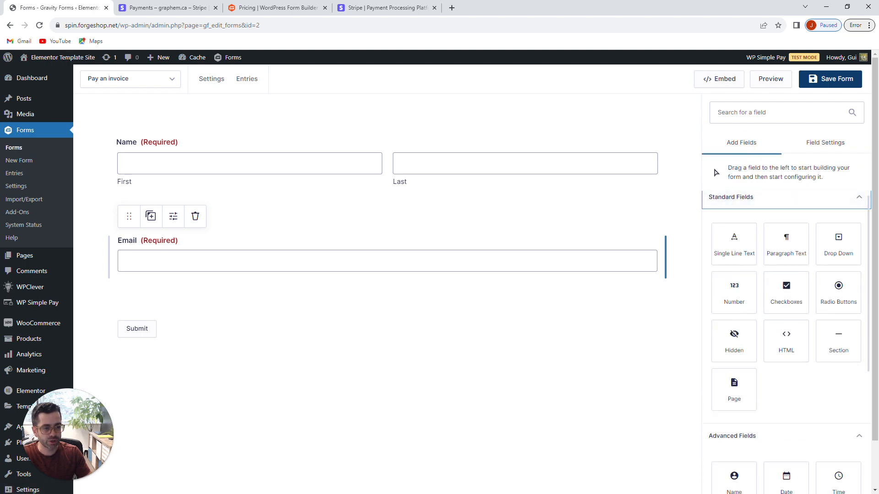
{"action": "left_click", "coordinate": [734, 244]}
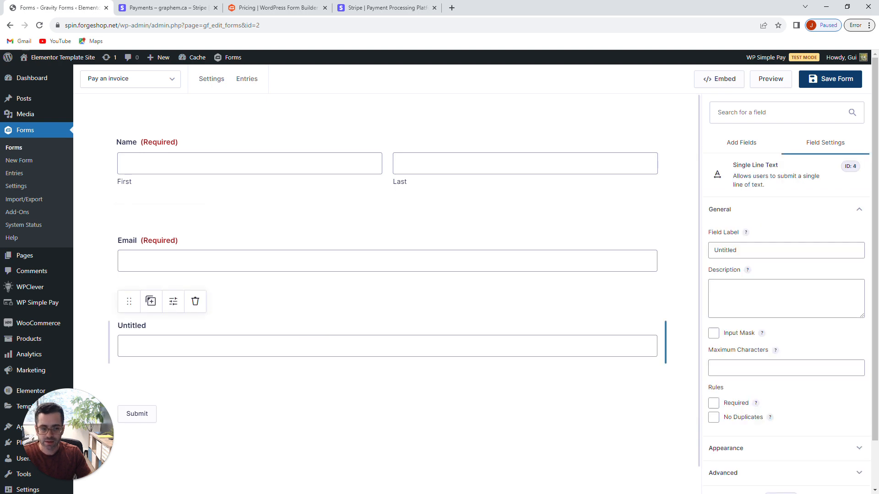
{"action": "left_click_drag", "start_coordinate": [751, 250], "coordinate": [688, 245]}
{"action": "type", "text": "Invoic"}
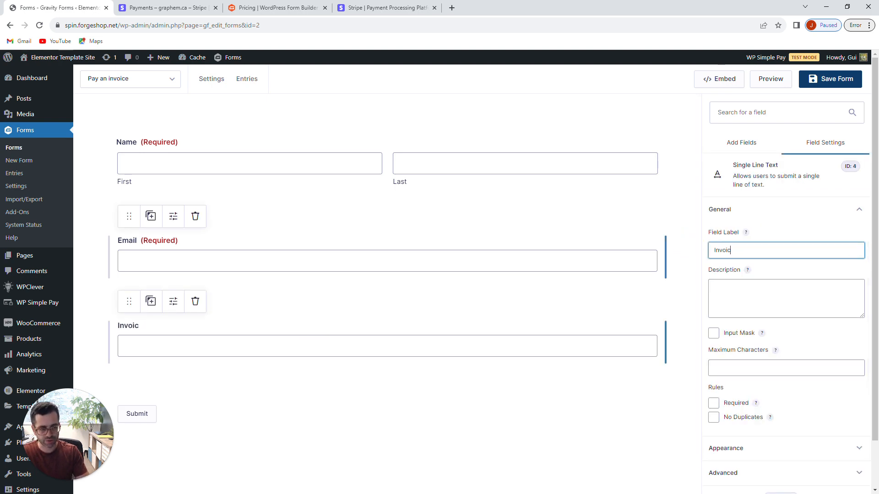
{"action": "type", "text": "e Number"}
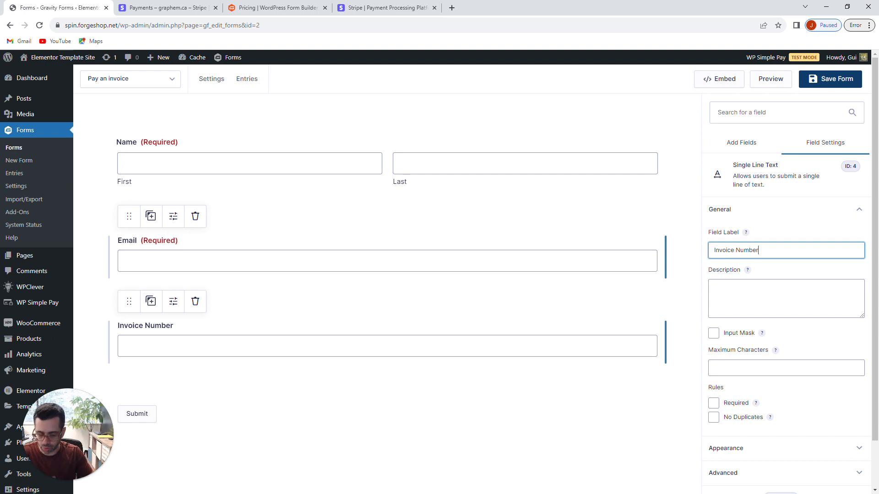
{"action": "left_click", "coordinate": [556, 364]}
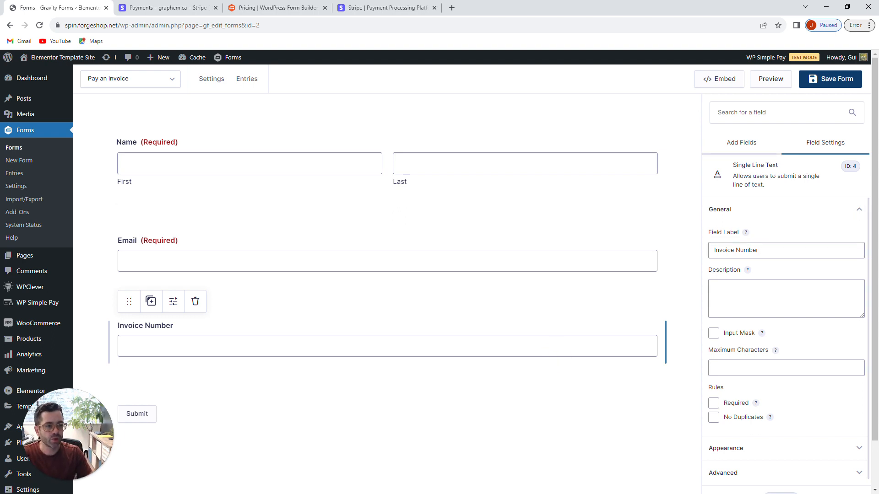
Step: Add a Product pricing field below Invoice Number and set its field type to User Defined Price
{"action": "left_click", "coordinate": [742, 143]}
{"action": "scroll", "coordinate": [733, 183], "scroll_direction": "down", "scroll_amount": 5}
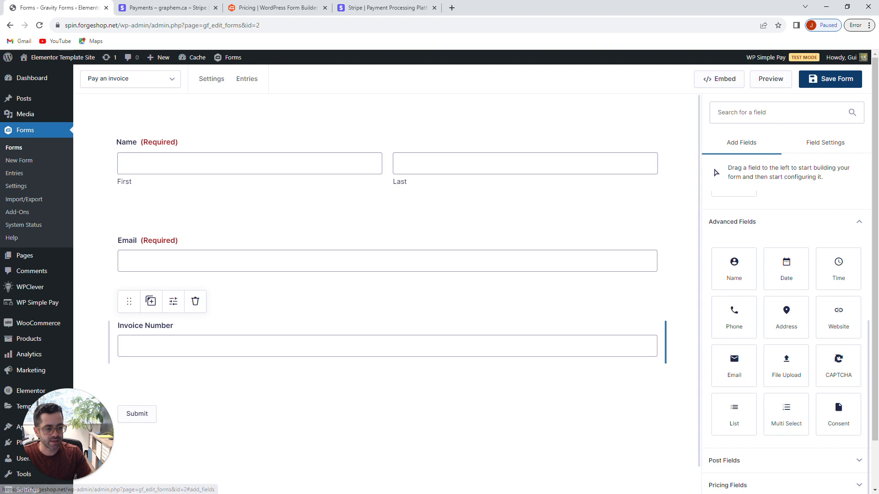
{"action": "scroll", "coordinate": [785, 364], "scroll_direction": "down", "scroll_amount": 2}
{"action": "left_click", "coordinate": [764, 485]}
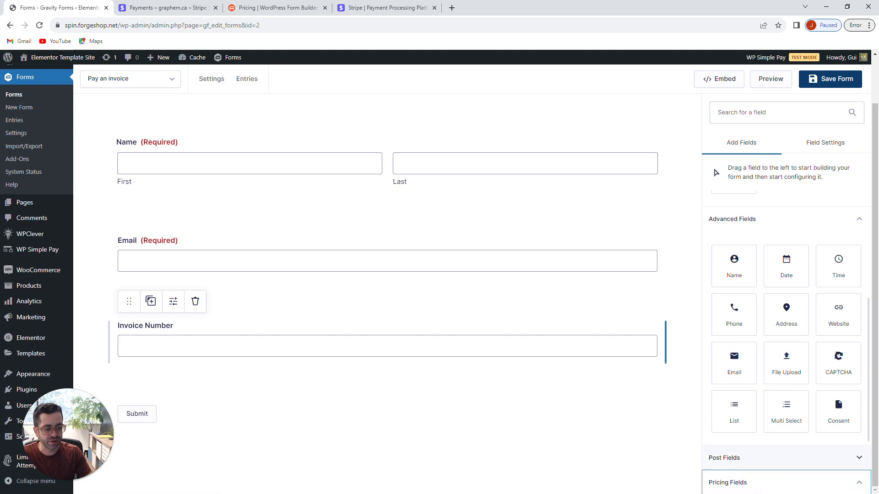
{"action": "scroll", "coordinate": [784, 367], "scroll_direction": "down", "scroll_amount": 3}
{"action": "scroll", "coordinate": [388, 293], "scroll_direction": "down", "scroll_amount": 1}
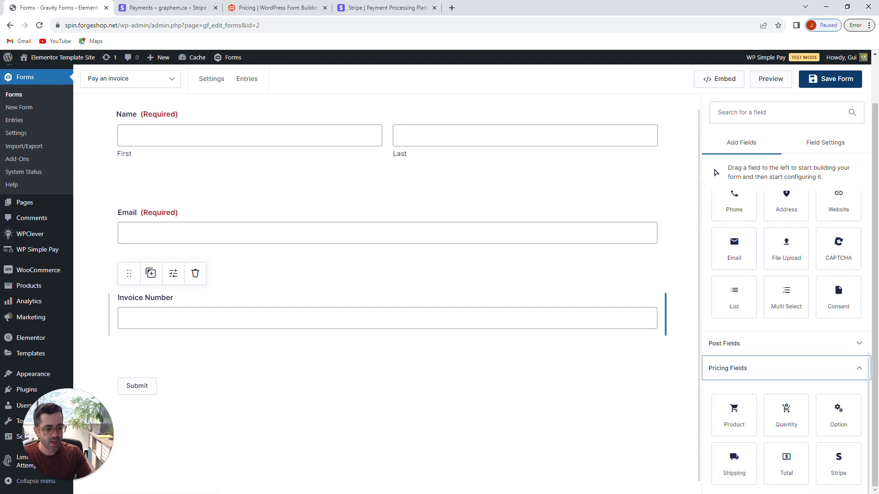
{"action": "left_click", "coordinate": [733, 424]}
{"action": "left_click_drag", "start_coordinate": [733, 425], "coordinate": [436, 354]}
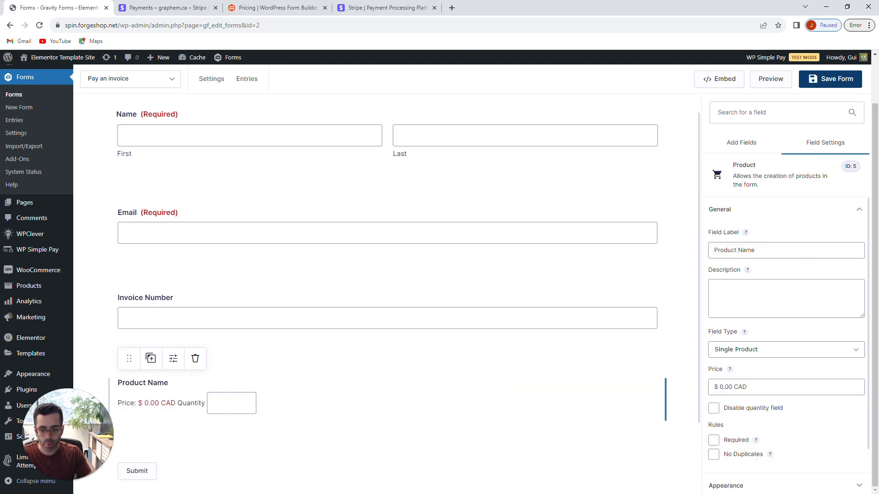
{"action": "left_click", "coordinate": [730, 350]}
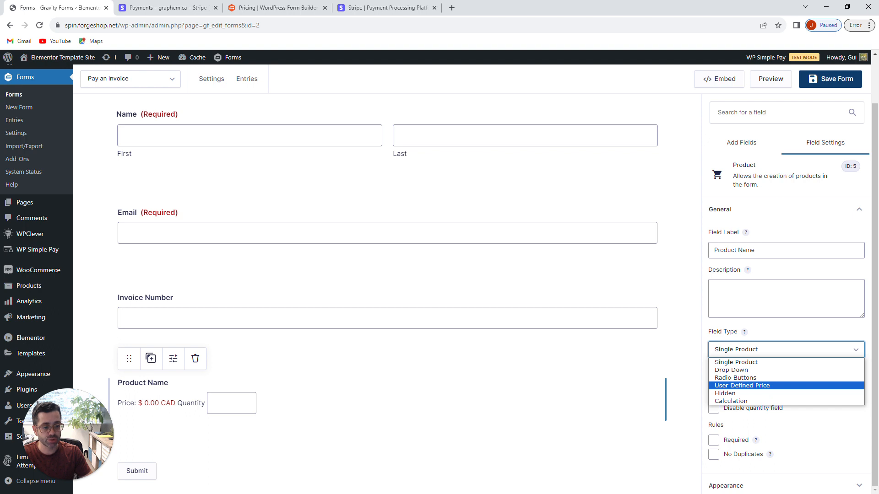
{"action": "left_click", "coordinate": [742, 386]}
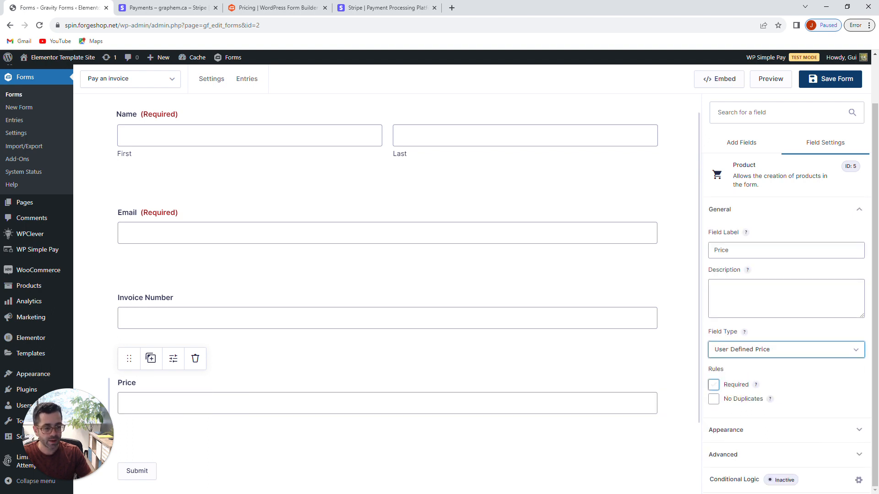
Step: Make both the Price field and the Invoice Number field required
{"action": "left_click", "coordinate": [713, 385]}
{"action": "left_click", "coordinate": [247, 302]}
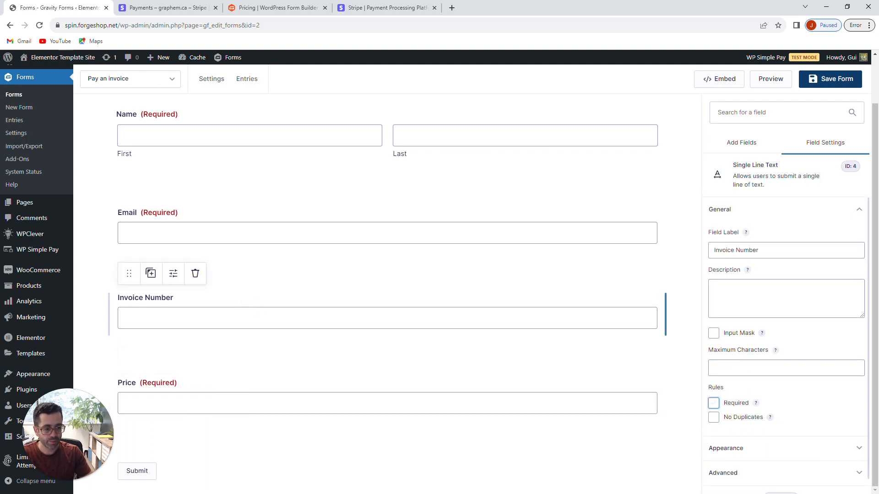
{"action": "left_click", "coordinate": [713, 403]}
Step: Change the Price field's label to "Invoice Amount"
{"action": "left_click", "coordinate": [343, 388]}
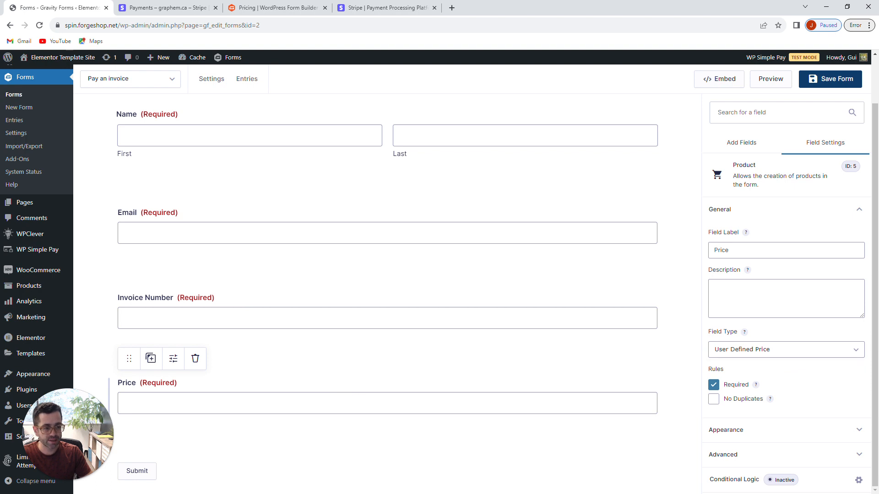
{"action": "left_click_drag", "start_coordinate": [751, 250], "coordinate": [651, 251]}
{"action": "type", "text": "I"}
{"action": "type", "text": "ce Amount"}
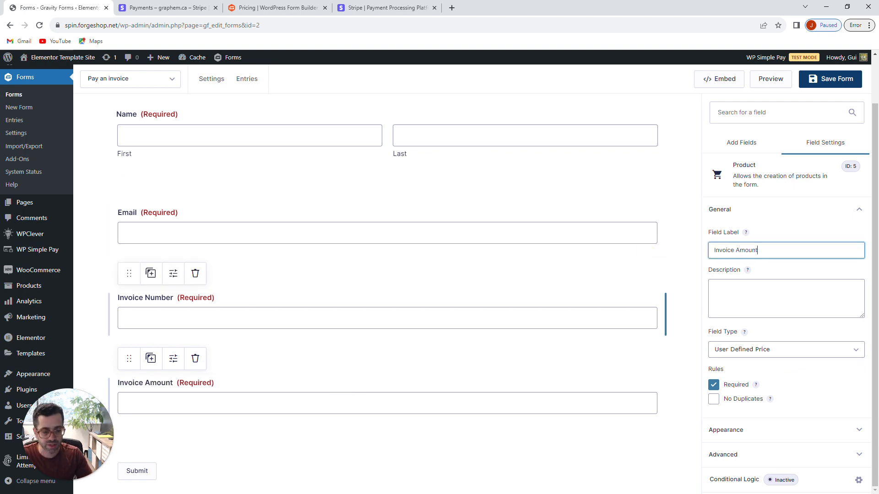
Step: Add a Stripe pricing field below Invoice Amount and save the form
{"action": "scroll", "coordinate": [666, 386], "scroll_direction": "down", "scroll_amount": 2}
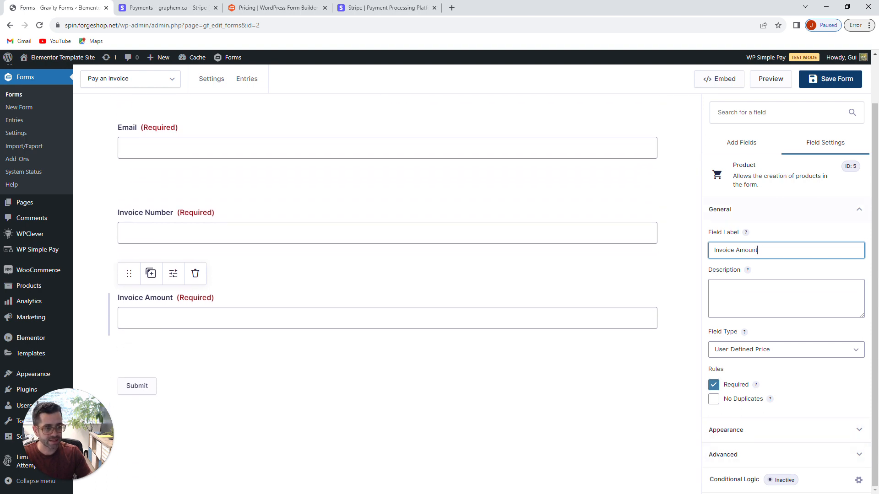
{"action": "left_click", "coordinate": [737, 142]}
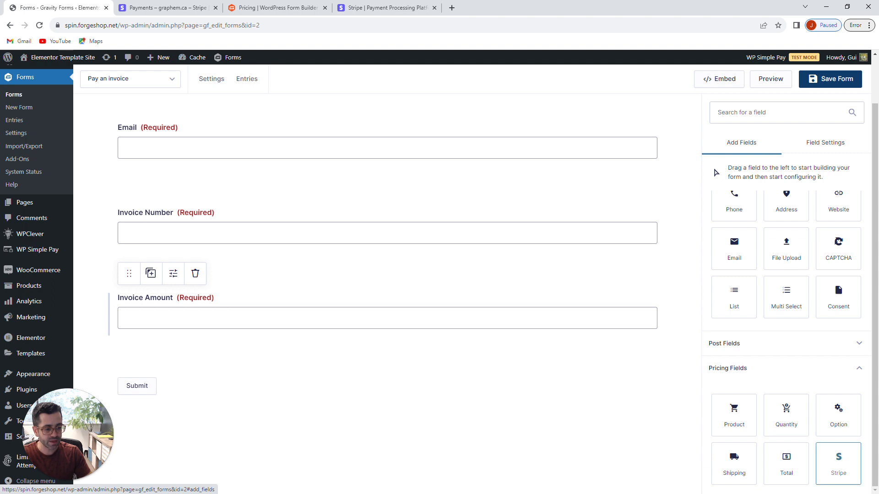
{"action": "left_click_drag", "start_coordinate": [838, 462], "coordinate": [391, 378]}
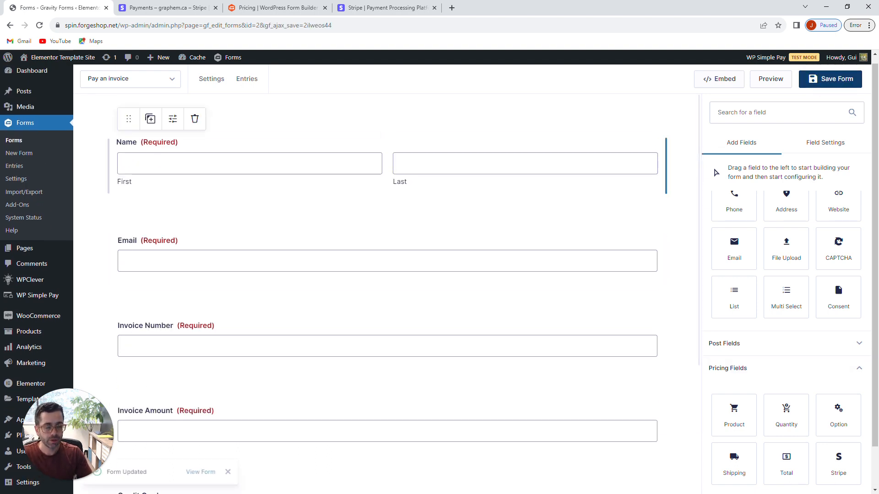
Step: Create a new Stripe feed for the form with the transaction type Products and Services
{"action": "mouse_move", "coordinate": [212, 79]}
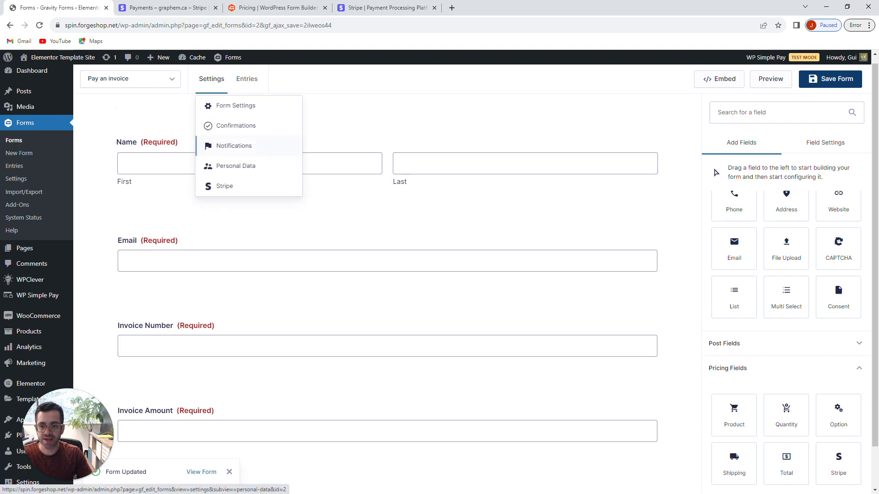
{"action": "left_click", "coordinate": [221, 185]}
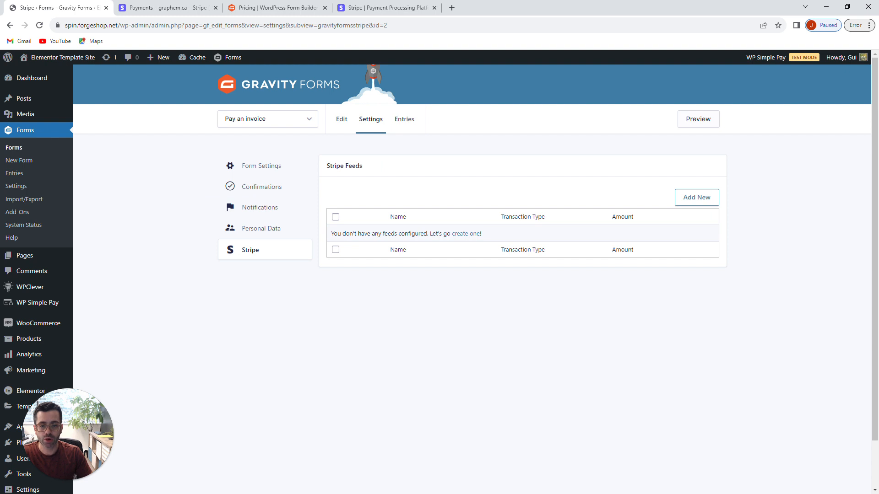
{"action": "left_click_drag", "start_coordinate": [326, 166], "coordinate": [305, 186]}
{"action": "left_click", "coordinate": [389, 165]}
{"action": "left_click", "coordinate": [697, 197]}
{"action": "left_click", "coordinate": [452, 185]}
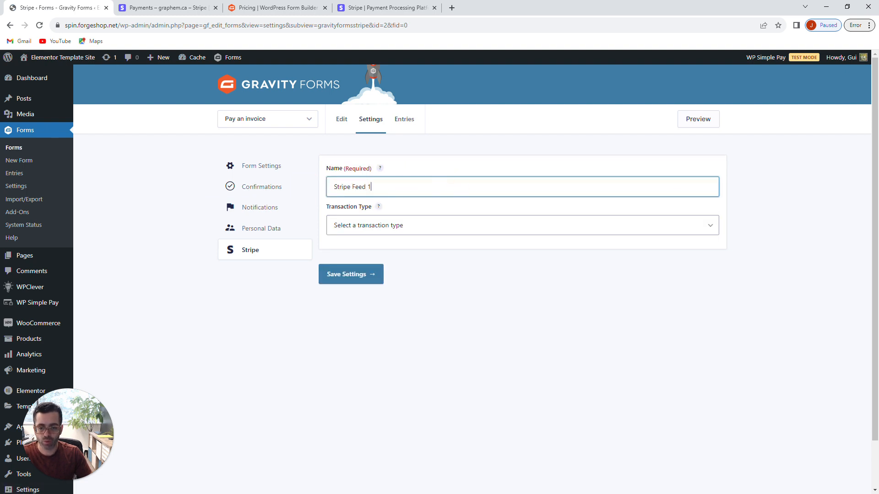
{"action": "left_click", "coordinate": [393, 226]}
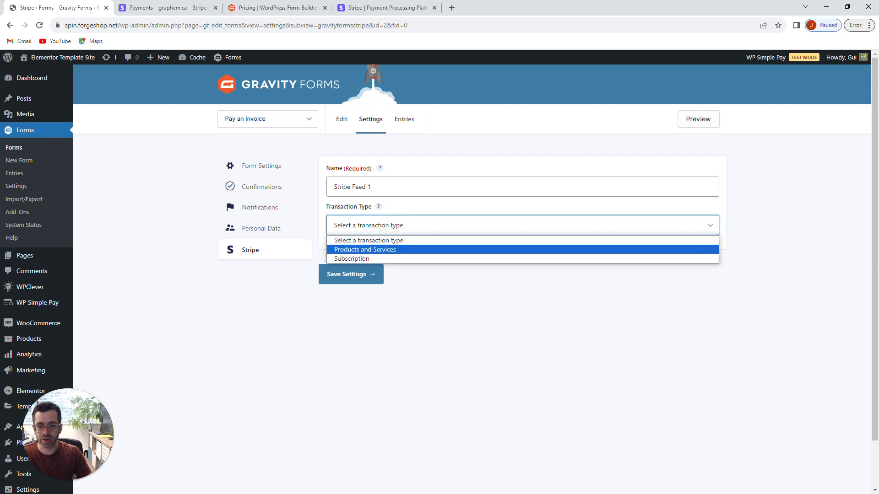
{"action": "left_click", "coordinate": [363, 250]}
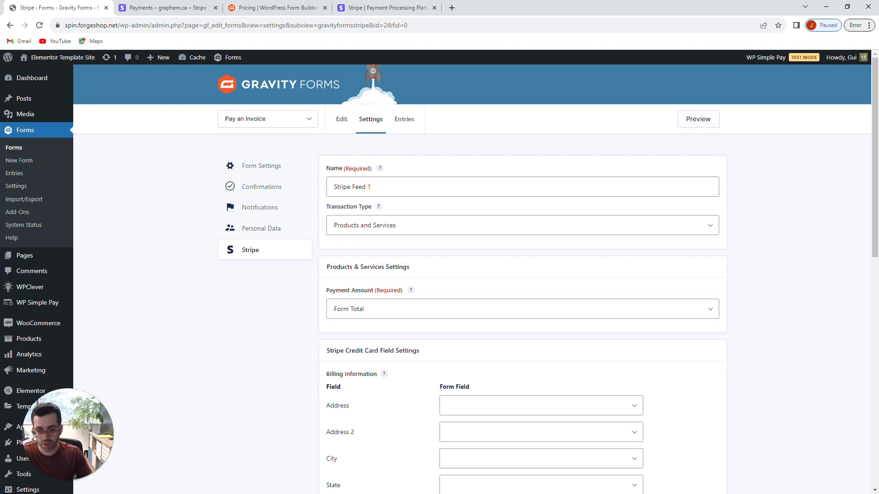
Step: Choose Form Total as the feed's payment amount and check the form field options for the billing address
{"action": "scroll", "coordinate": [472, 279], "scroll_direction": "down", "scroll_amount": 2}
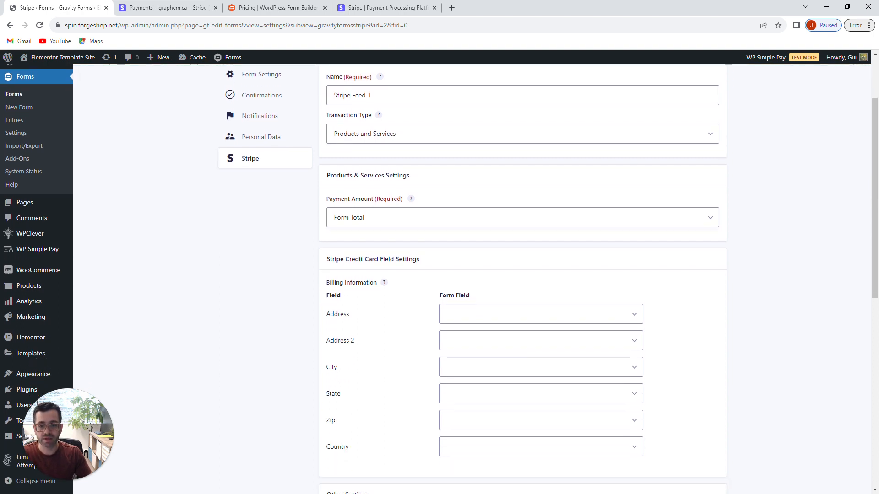
{"action": "left_click", "coordinate": [369, 220]}
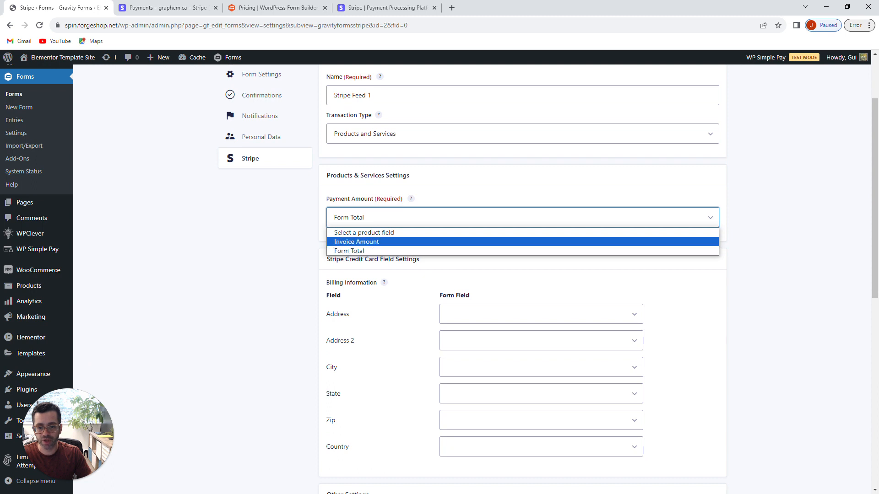
{"action": "left_click", "coordinate": [356, 251]}
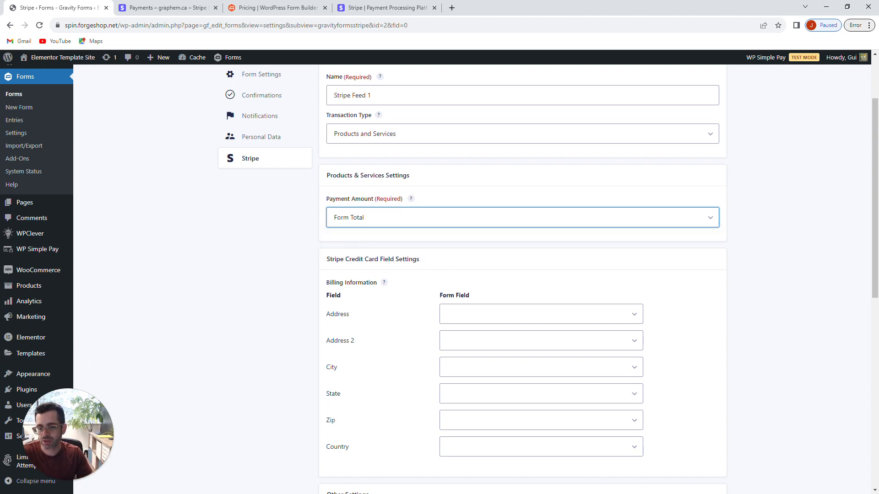
{"action": "scroll", "coordinate": [472, 279], "scroll_direction": "down", "scroll_amount": 3}
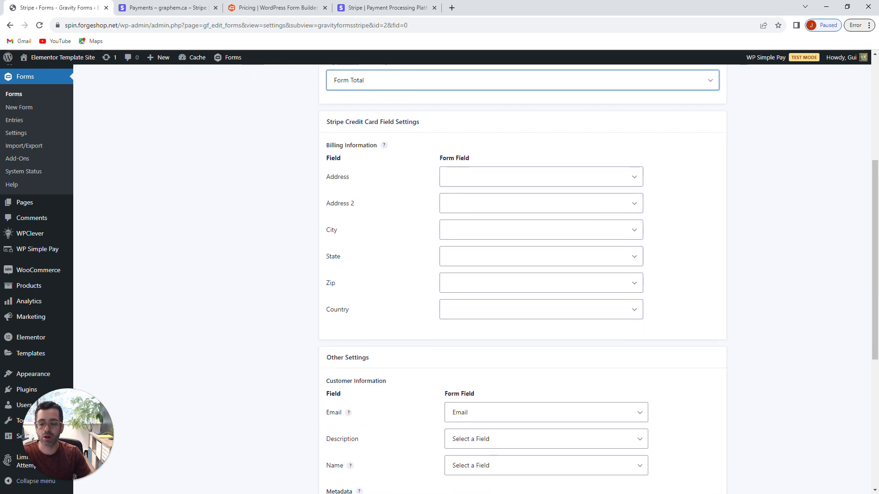
{"action": "left_click", "coordinate": [476, 174]}
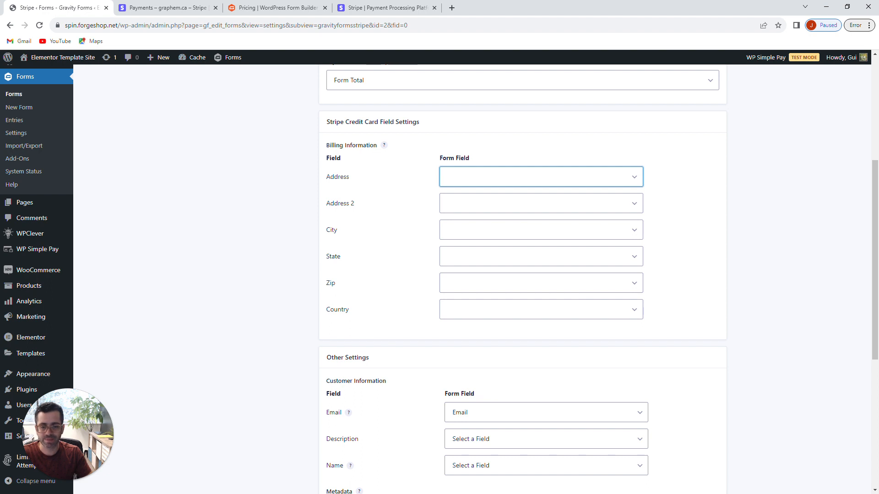
Step: Map the customer information Name to the form field Name (Full Name)
{"action": "scroll", "coordinate": [522, 279], "scroll_direction": "down", "scroll_amount": 3}
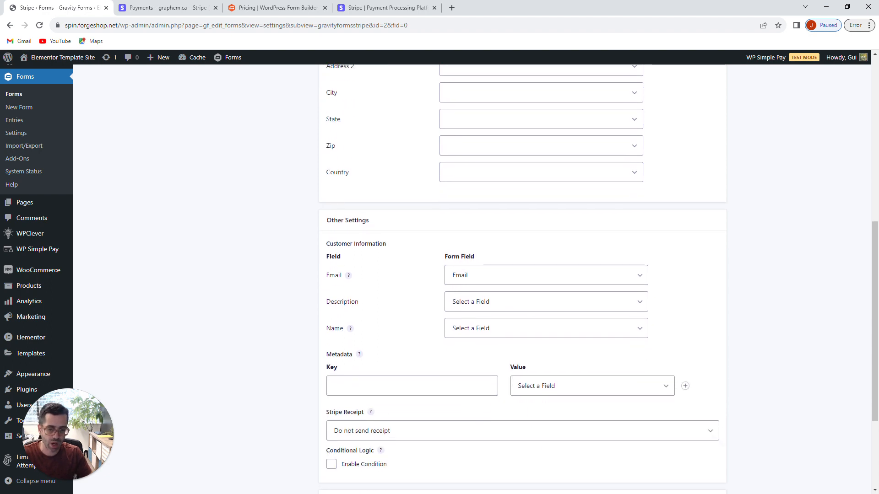
{"action": "scroll", "coordinate": [522, 279], "scroll_direction": "down", "scroll_amount": 1}
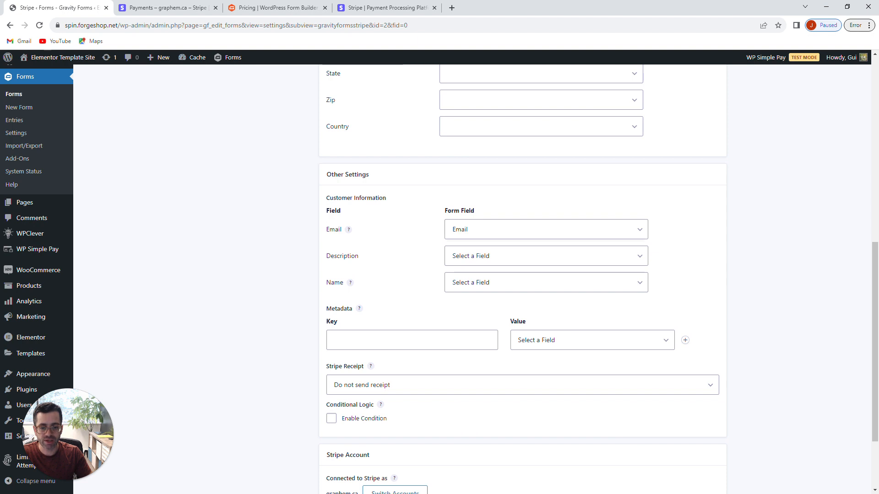
{"action": "left_click", "coordinate": [544, 282]}
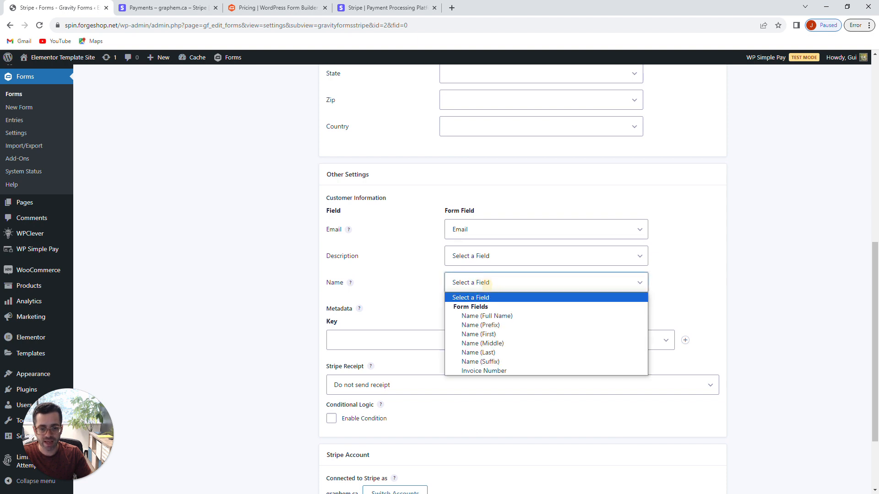
{"action": "left_click", "coordinate": [485, 316]}
Step: Add a metadata entry to the Stripe feed with the key invoice_number mapped to the Invoice Number field
{"action": "scroll", "coordinate": [408, 295], "scroll_direction": "down", "scroll_amount": 1}
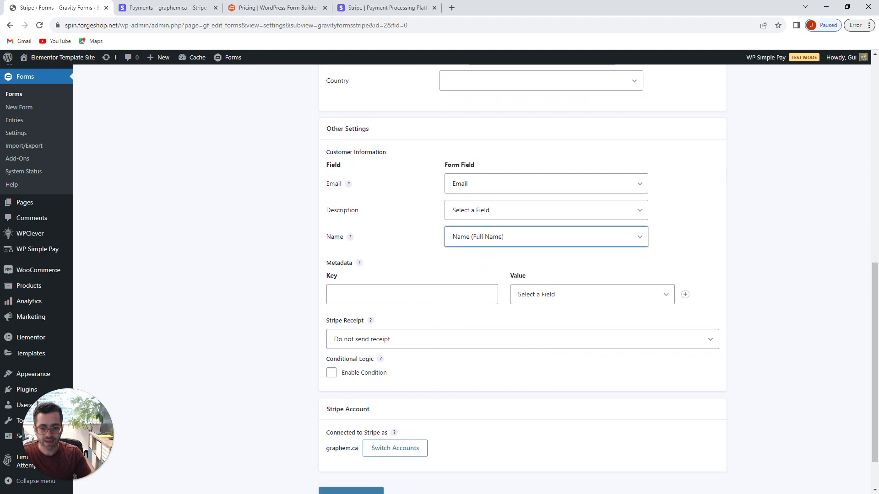
{"action": "left_click", "coordinate": [408, 295]}
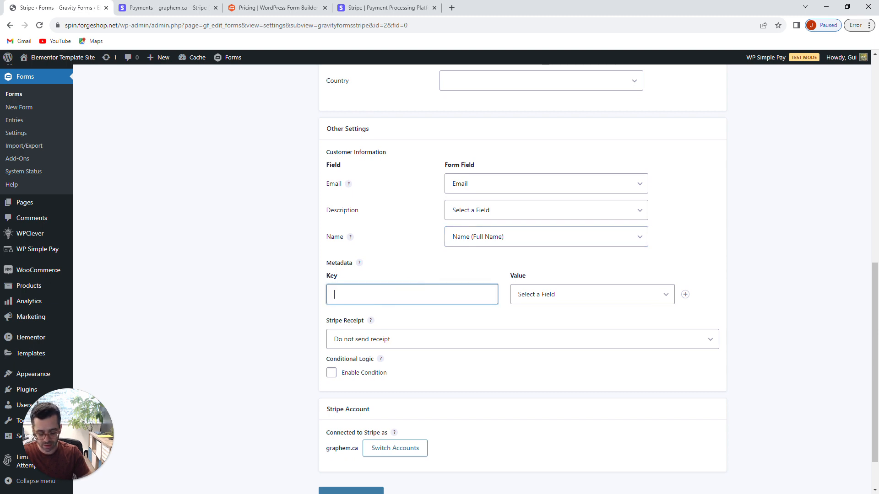
{"action": "type", "text": "invoice_"}
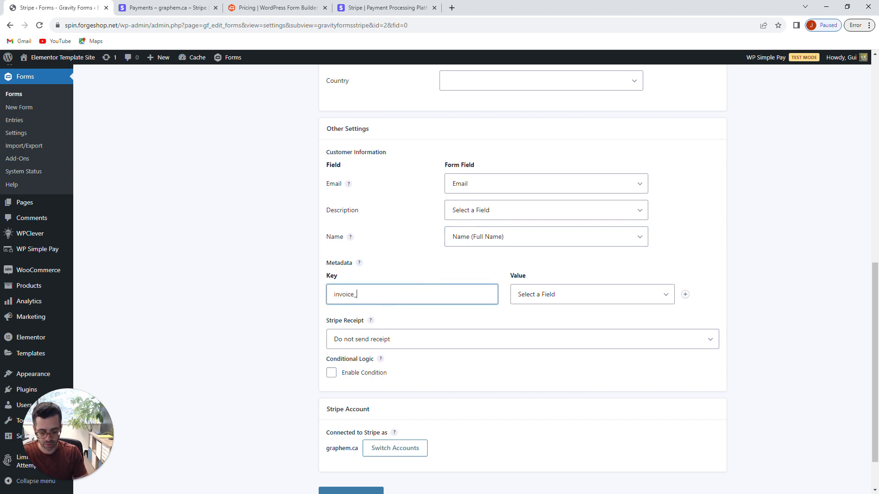
{"action": "type", "text": "number"}
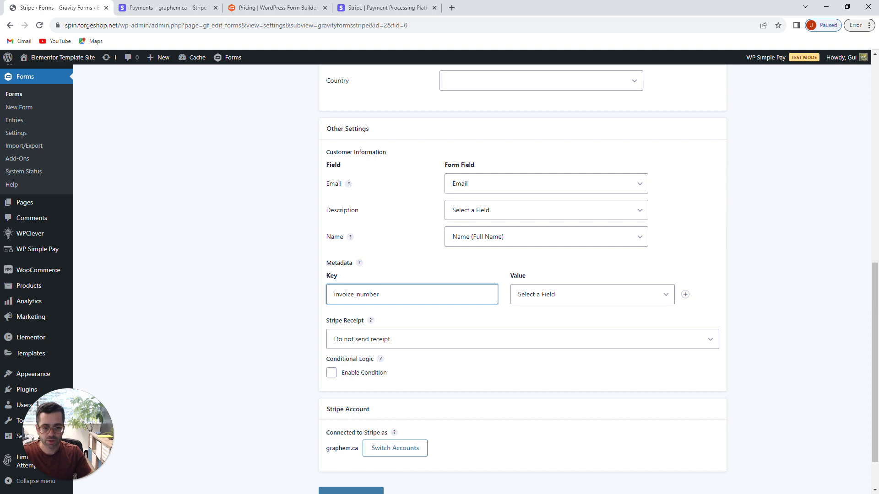
{"action": "left_click", "coordinate": [563, 294]}
{"action": "left_click", "coordinate": [563, 391]}
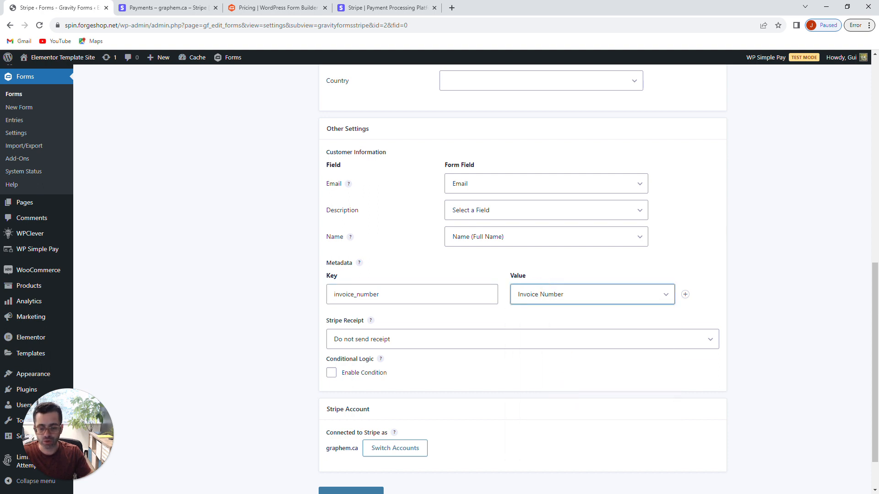
Step: Try Email as the Stripe receipt setting and return it to Do not send receipt
{"action": "scroll", "coordinate": [522, 274], "scroll_direction": "down", "scroll_amount": 2}
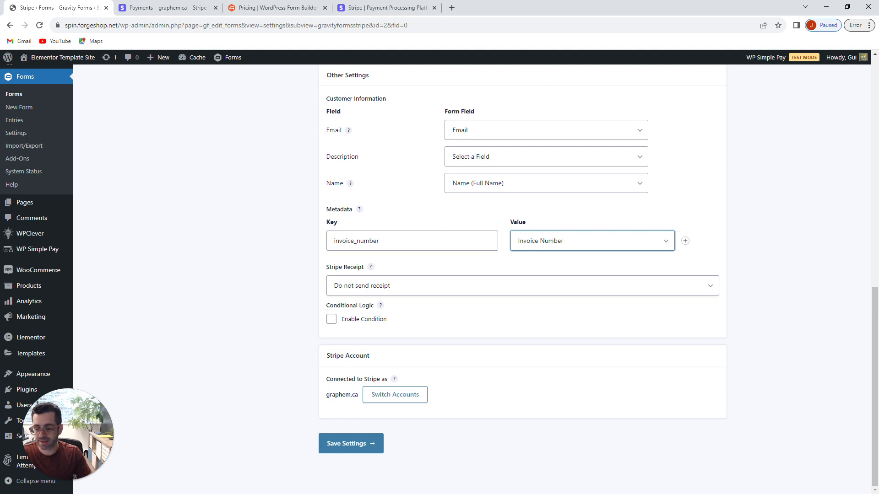
{"action": "left_click", "coordinate": [362, 285]}
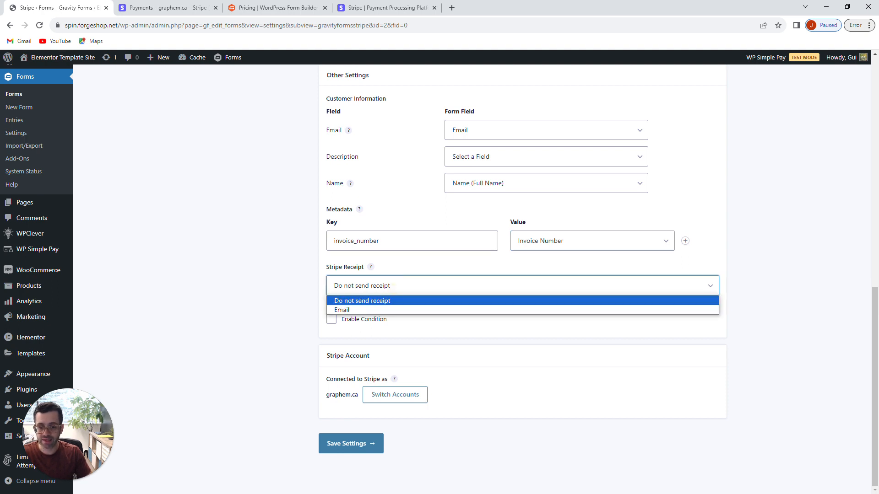
{"action": "left_click", "coordinate": [350, 306]}
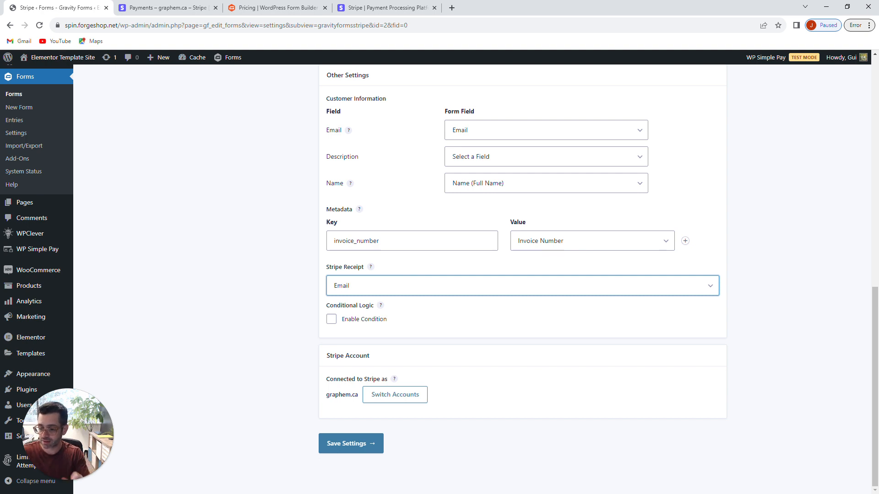
{"action": "left_click", "coordinate": [361, 286]}
{"action": "left_click", "coordinate": [359, 298]}
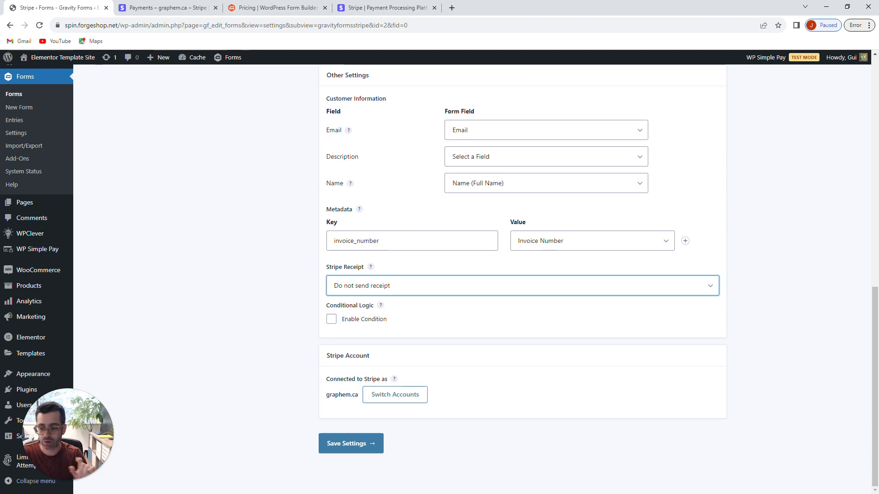
Step: Review the feed's payment amount and billing settings and save the Stripe feed
{"action": "scroll", "coordinate": [522, 274], "scroll_direction": "up", "scroll_amount": 8}
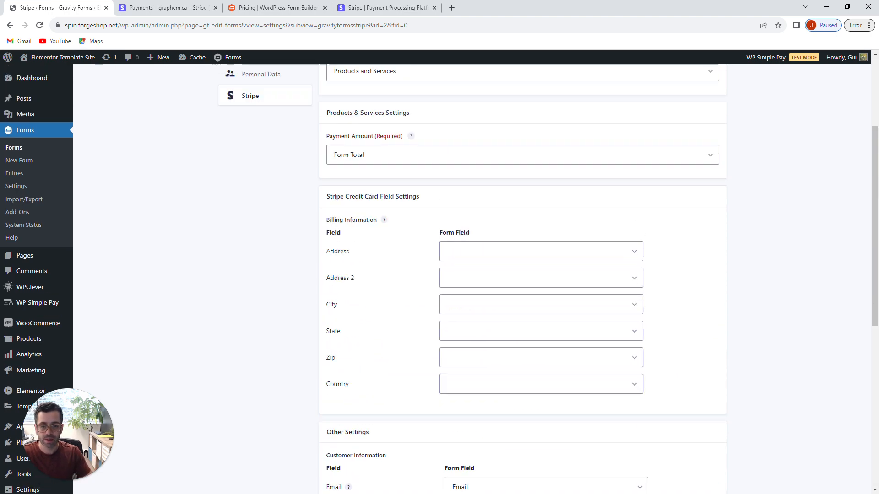
{"action": "scroll", "coordinate": [522, 274], "scroll_direction": "down", "scroll_amount": 8}
{"action": "left_click", "coordinate": [350, 443]}
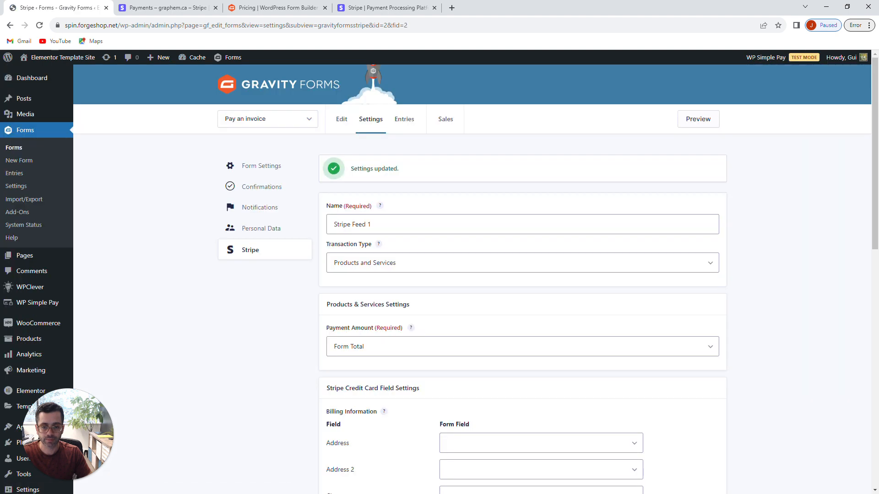
Step: Create a new WordPress page titled "Pay an invoice"
{"action": "mouse_move", "coordinate": [24, 99]}
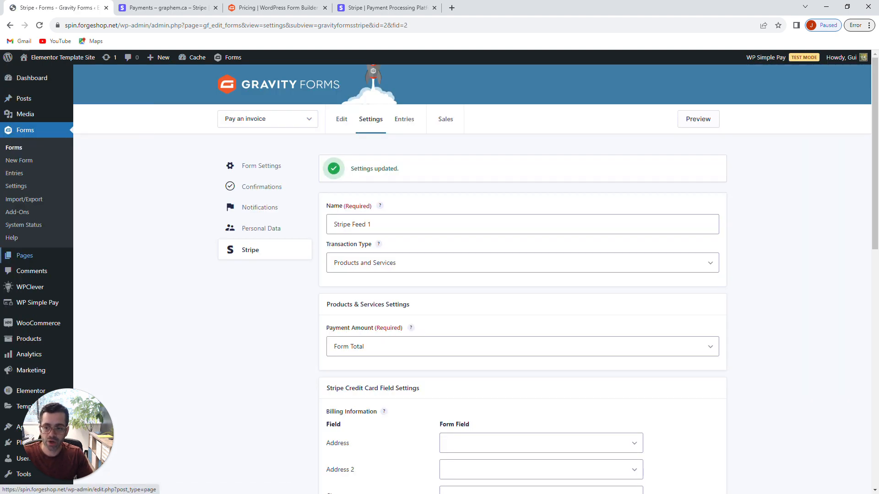
{"action": "left_click", "coordinate": [94, 269]}
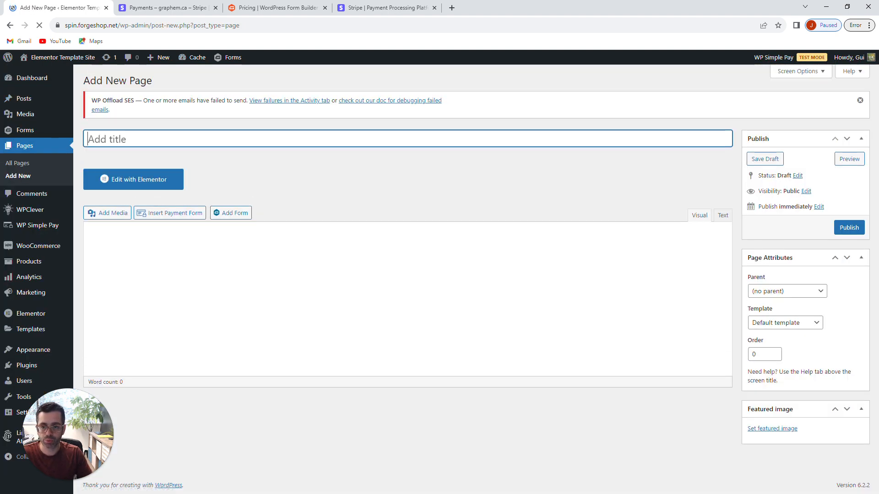
{"action": "type", "text": "Pay an"}
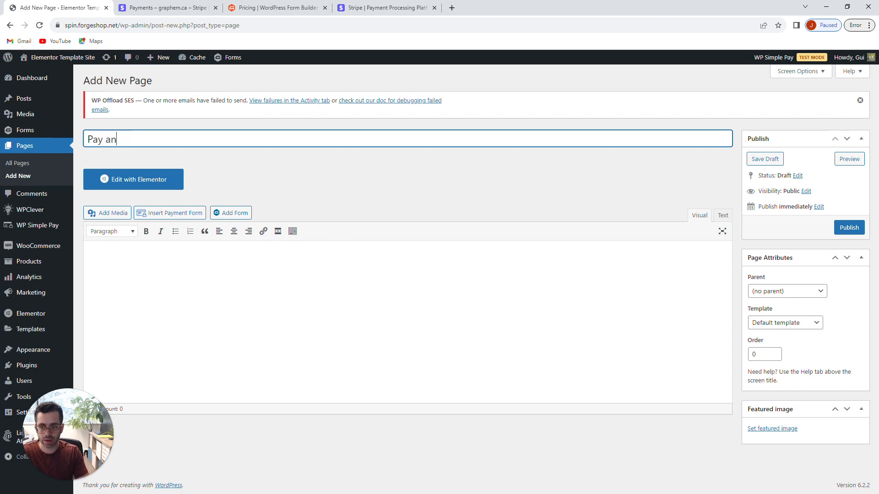
{"action": "type", "text": " invoice"}
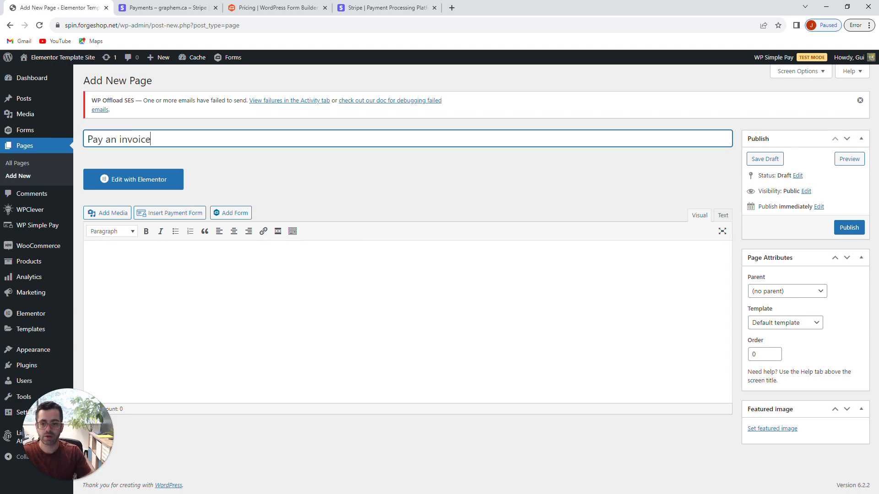
Step: Insert the Pay an invoice form into the page content with Ajax enabled and its title and description displayed
{"action": "left_click", "coordinate": [287, 292]}
{"action": "left_click", "coordinate": [231, 213]}
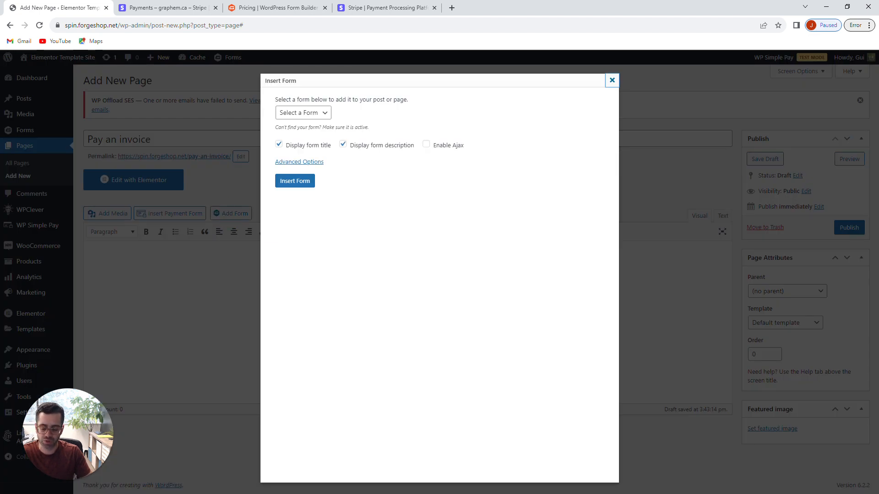
{"action": "left_click", "coordinate": [427, 144]}
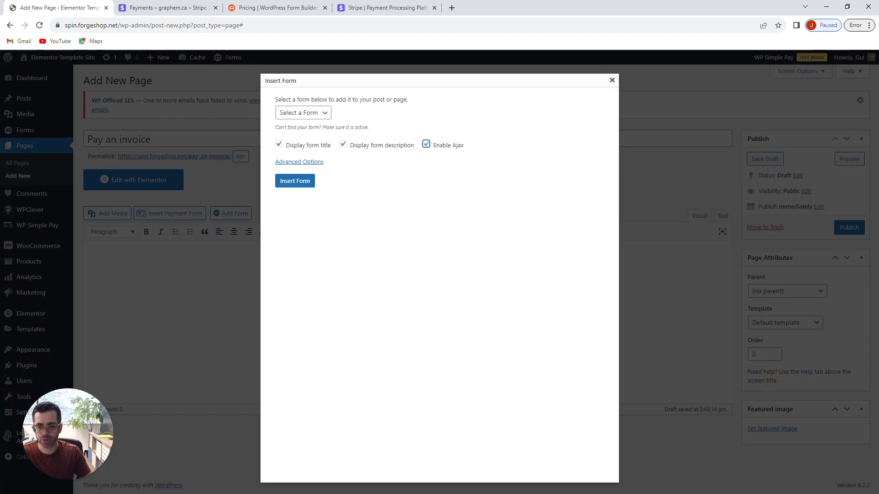
{"action": "left_click", "coordinate": [311, 112]}
{"action": "left_click", "coordinate": [297, 121]}
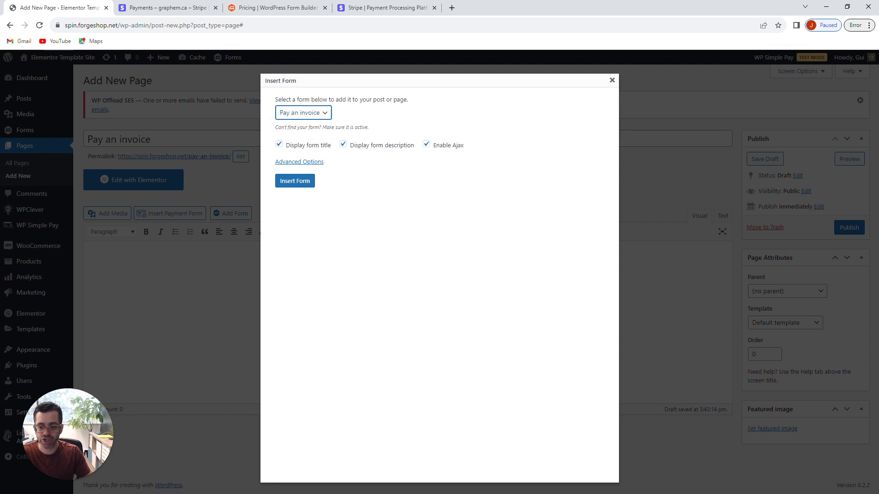
{"action": "left_click", "coordinate": [295, 181]}
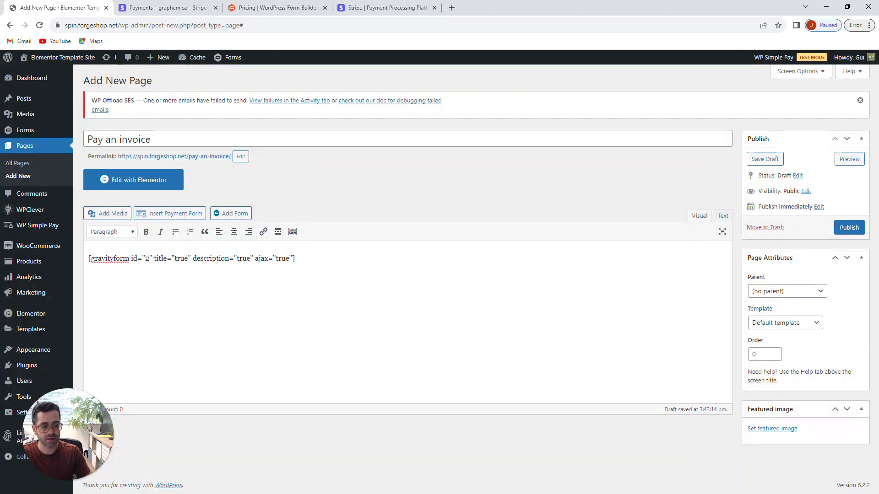
Step: Publish the page and open its permalink in a new browser tab to check the invoice fields
{"action": "left_click", "coordinate": [849, 228]}
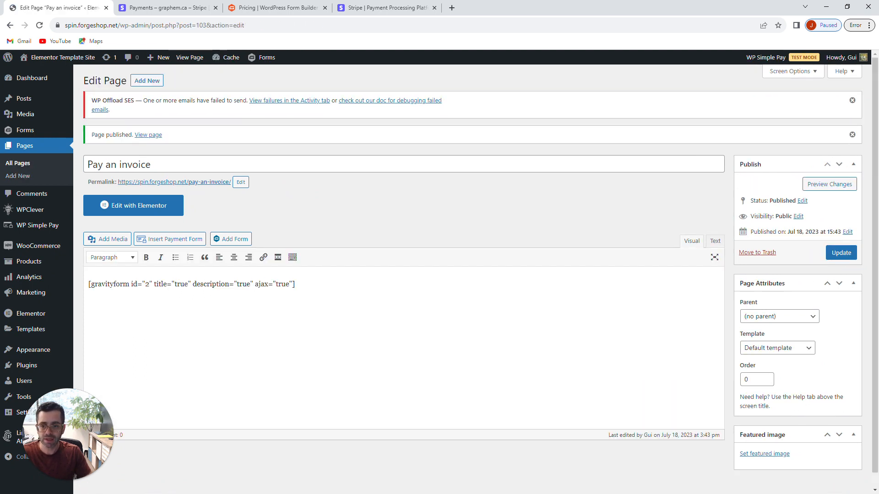
{"action": "right_click", "coordinate": [220, 182]}
{"action": "left_click", "coordinate": [243, 190]}
{"action": "left_click", "coordinate": [165, 8]}
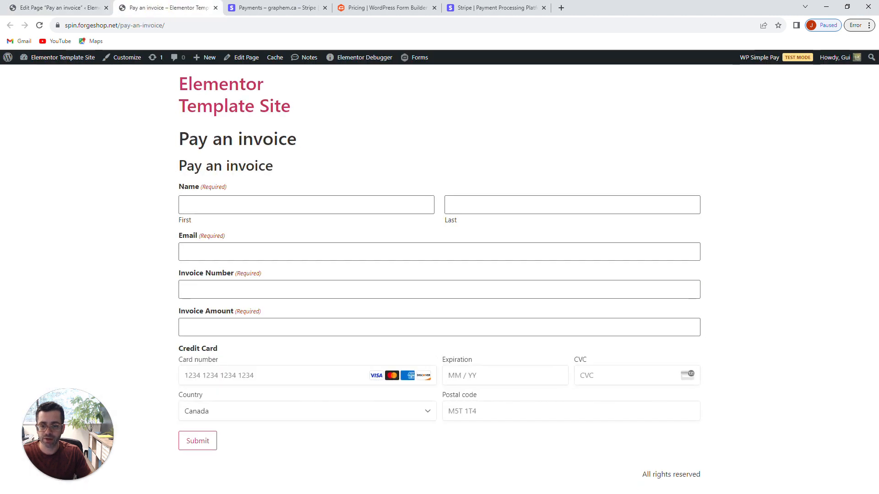
{"action": "left_click", "coordinate": [188, 289]}
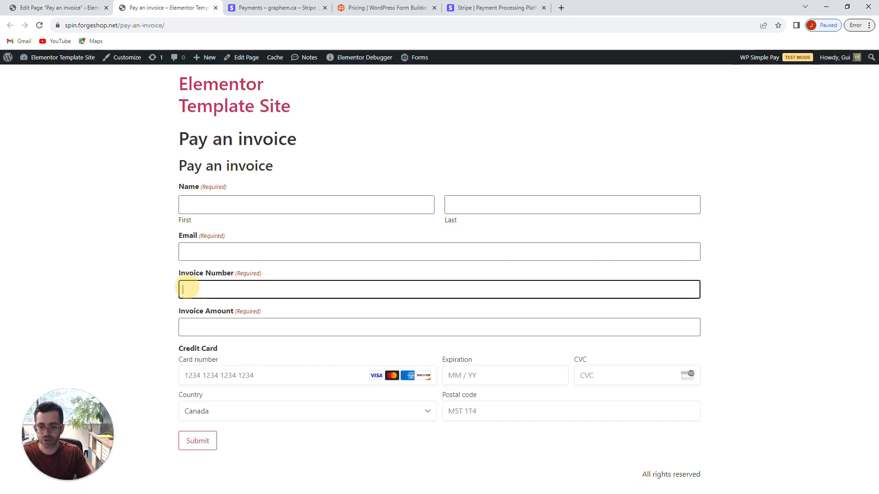
{"action": "left_click", "coordinate": [185, 326]}
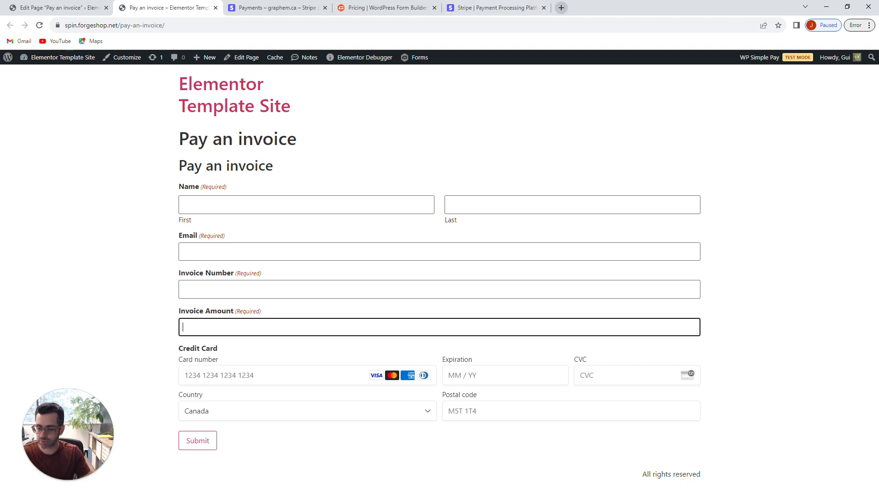
Step: Search Google for test credit card numbers, open the PayPal list and copy the first American Express test number
{"action": "left_click", "coordinate": [561, 8]}
{"action": "type", "text": "tes"}
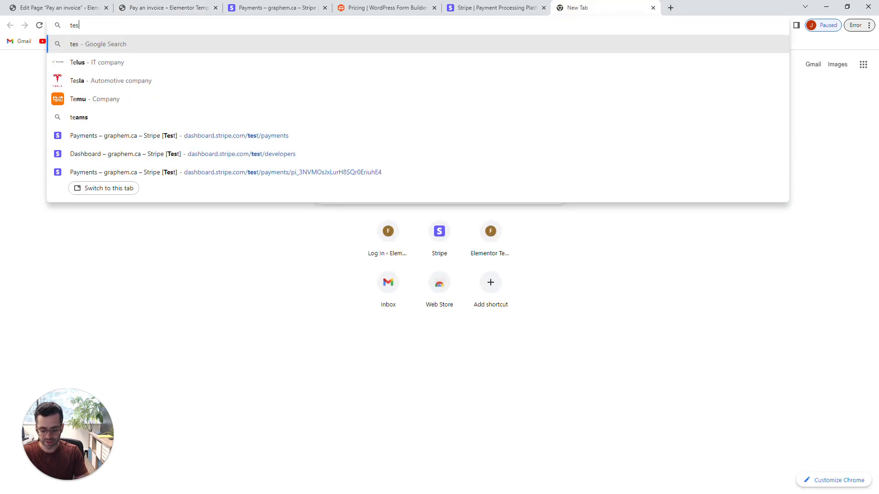
{"action": "type", "text": "t cred"}
{"action": "key", "text": "Return"}
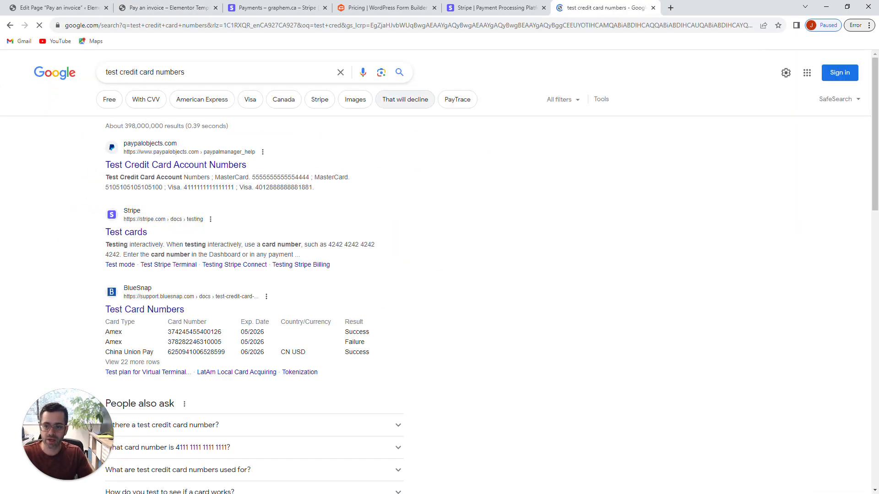
{"action": "left_click", "coordinate": [176, 165]}
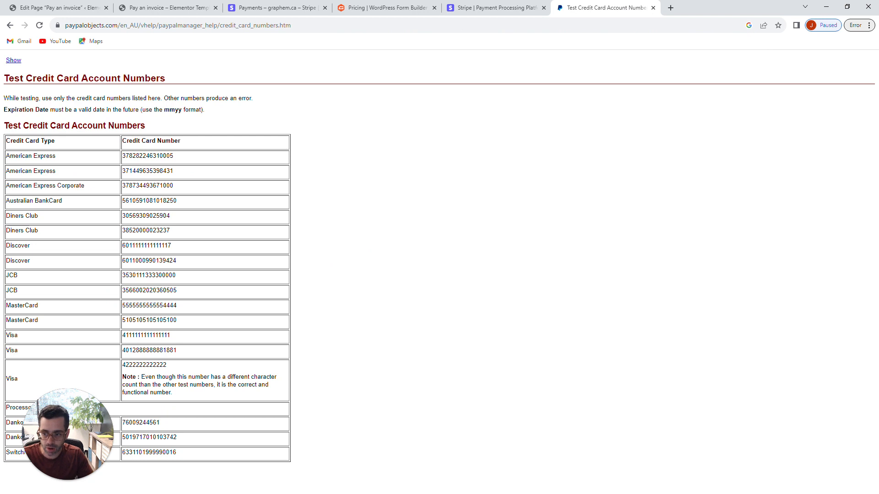
{"action": "double_click", "coordinate": [147, 156]}
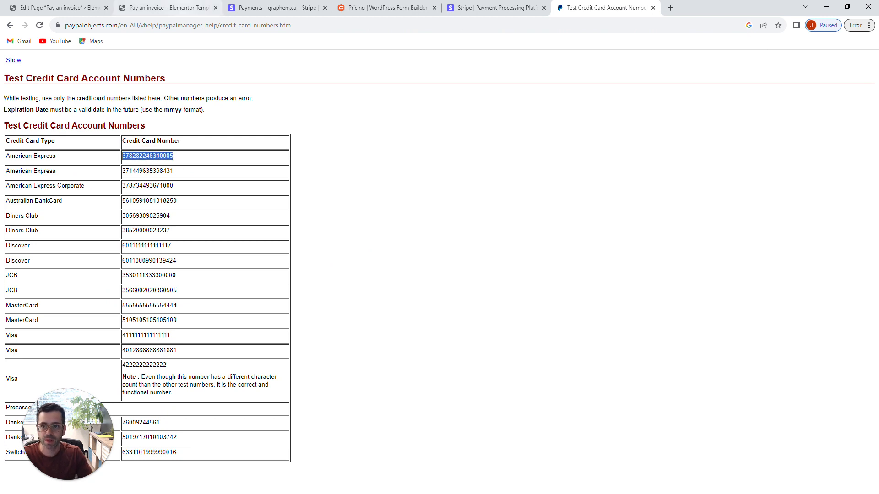
Step: Return to the published payment form and fill in the customer's first name, last name and e-mail
{"action": "left_click", "coordinate": [175, 6]}
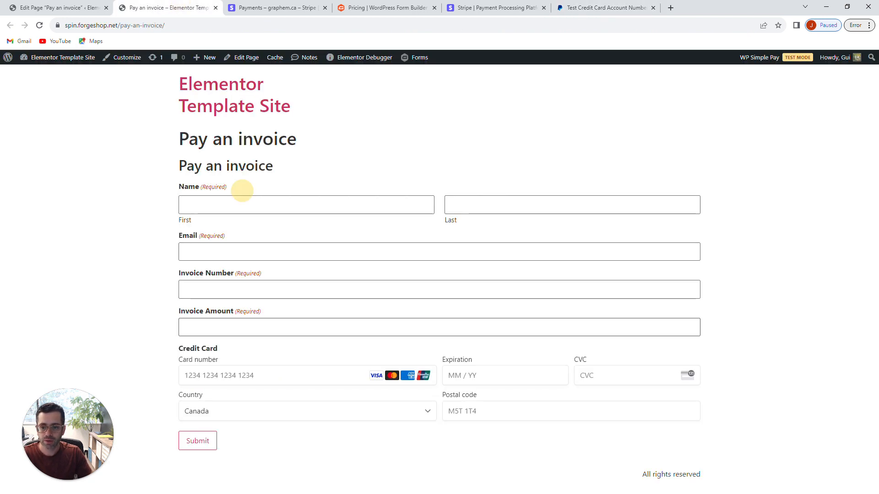
{"action": "left_click", "coordinate": [241, 204]}
{"action": "type", "text": "Gui"}
{"action": "key", "text": "Tab"}
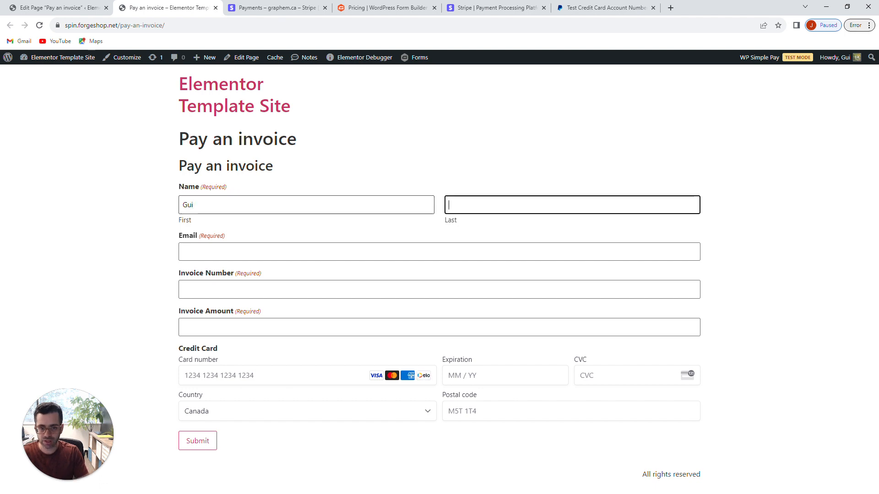
{"action": "type", "text": "Gui"}
{"action": "key", "text": "Tab"}
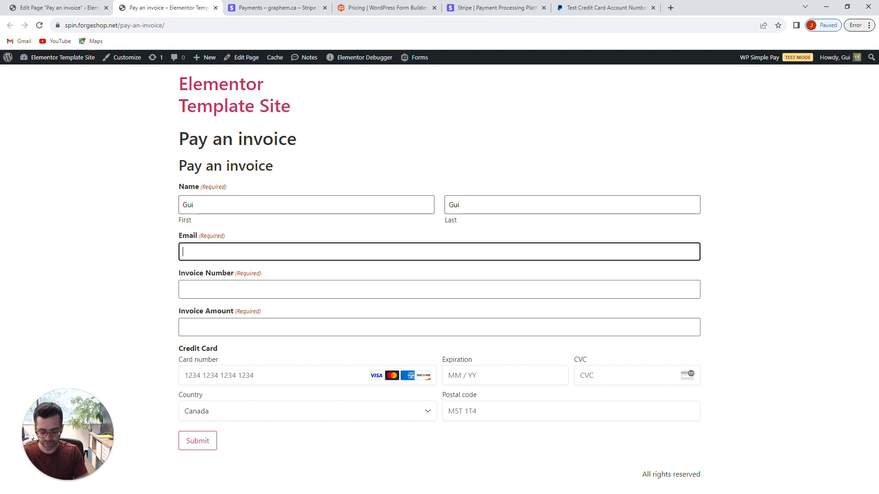
{"action": "type", "text": "test@test."}
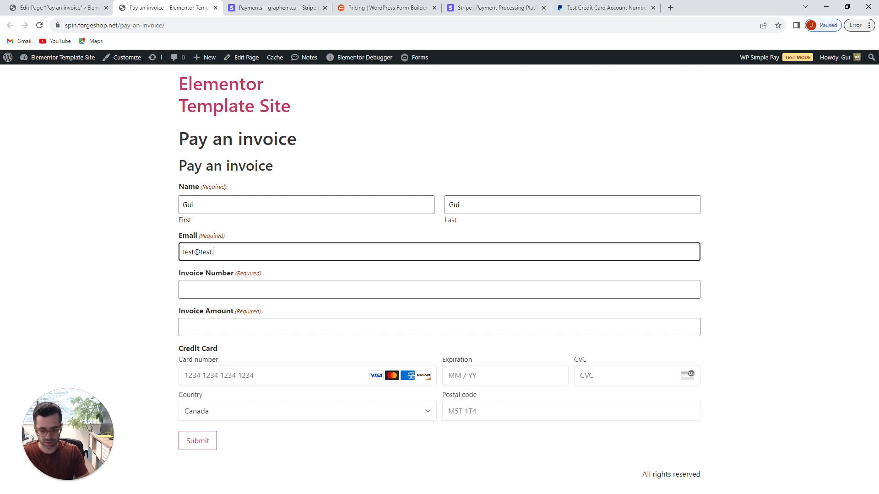
{"action": "type", "text": "com"}
Step: Enter the invoice number and an invoice amount of 100, and paste the test card number into the card number field
{"action": "left_click", "coordinate": [219, 290]}
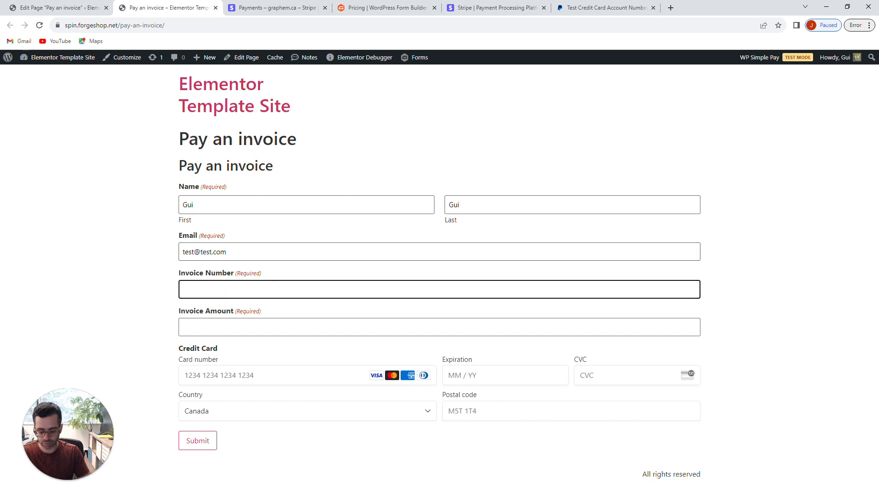
{"action": "type", "text": "1001"}
{"action": "left_click", "coordinate": [201, 330]}
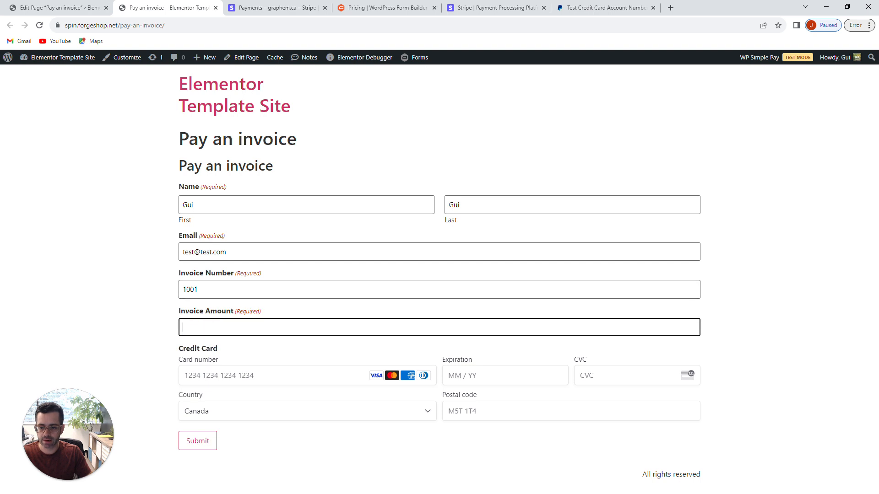
{"action": "type", "text": "100"}
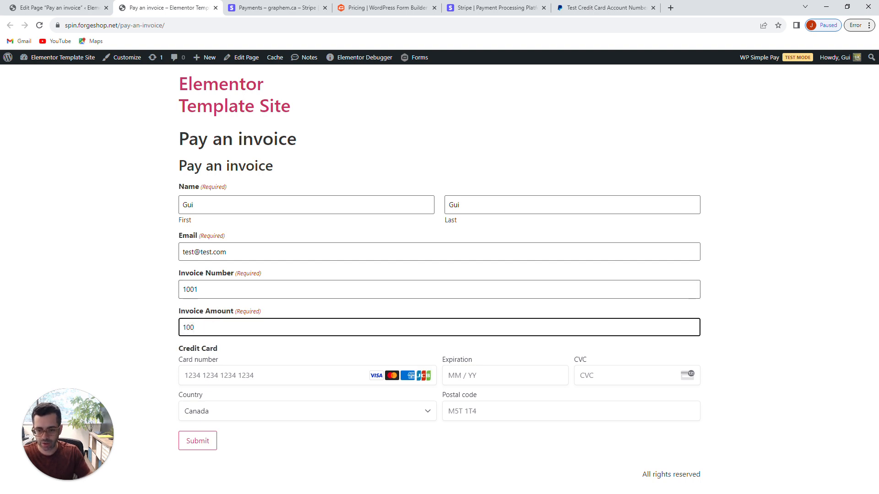
{"action": "key", "text": "Tab"}
{"action": "key", "text": "ctrl+v"}
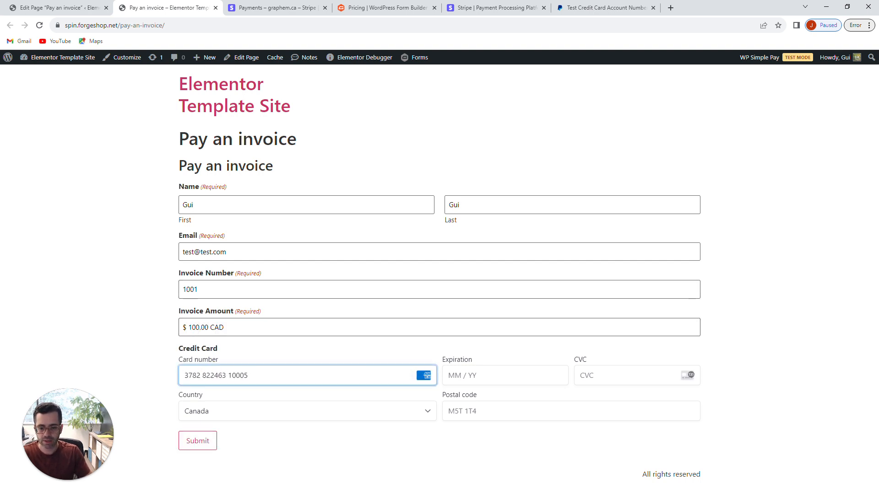
Step: Enter the postal code, the card's expiration date and the CVC in the credit card section of the payment form
{"action": "left_click", "coordinate": [496, 413]}
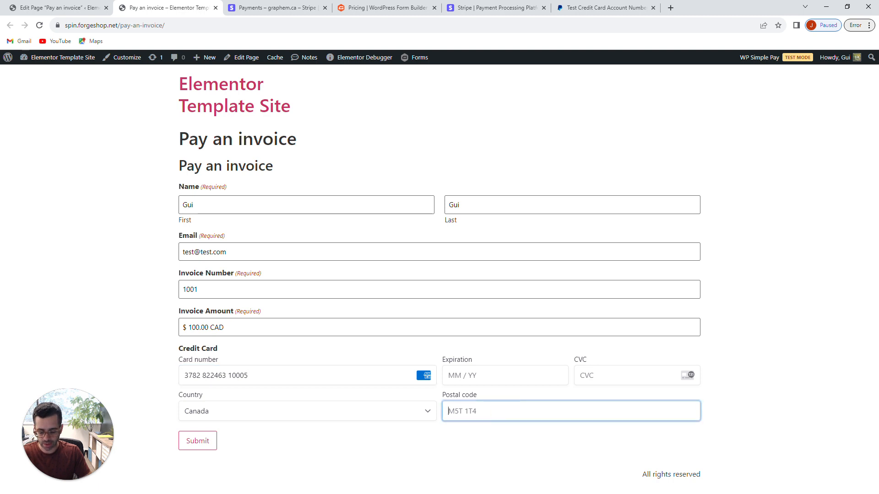
{"action": "type", "text": "J0K "}
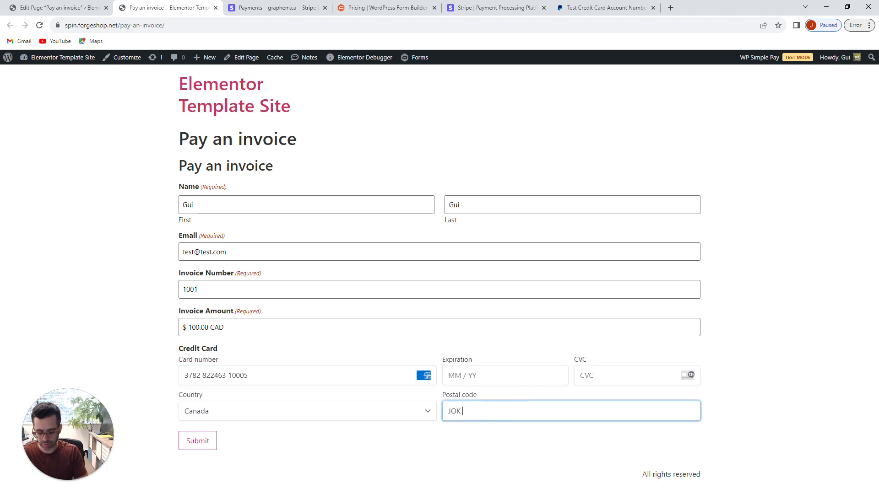
{"action": "type", "text": "1A2"}
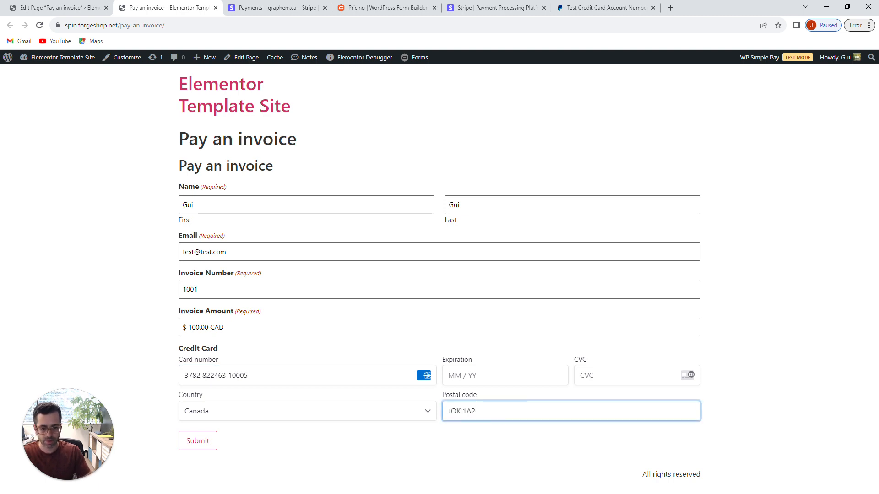
{"action": "left_click", "coordinate": [486, 380]}
{"action": "type", "text": "0233"}
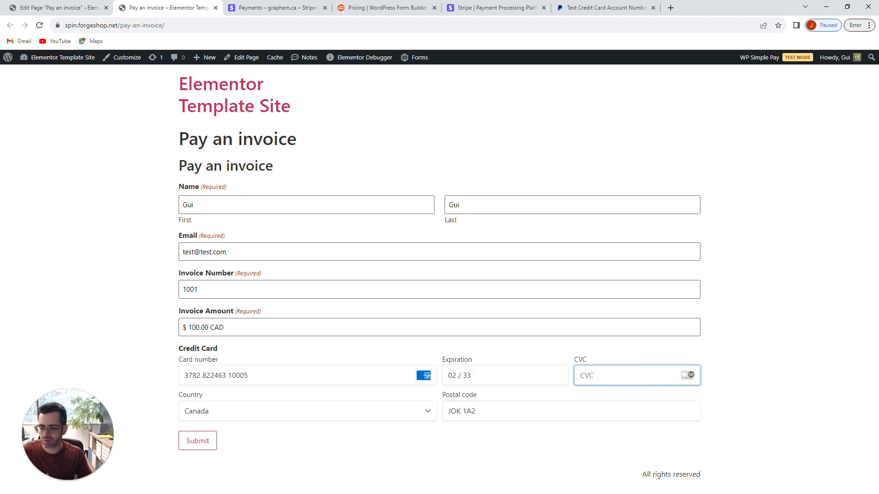
{"action": "type", "text": "133"}
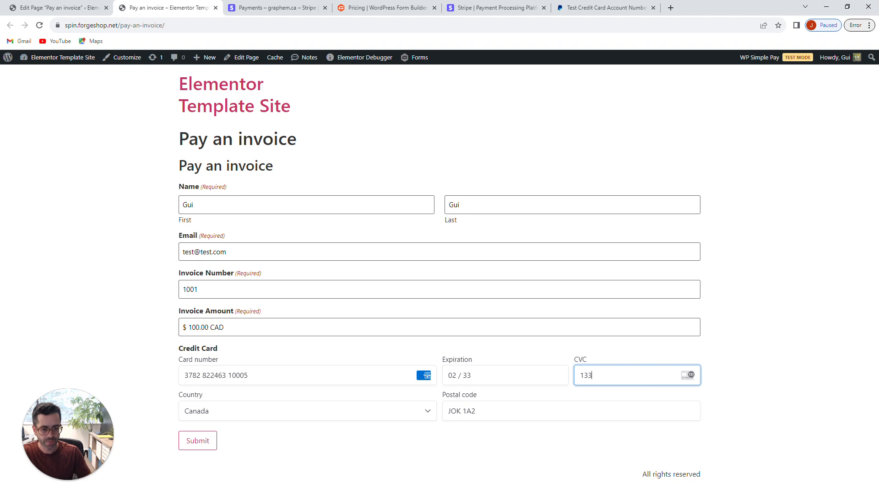
{"action": "left_click", "coordinate": [366, 442]}
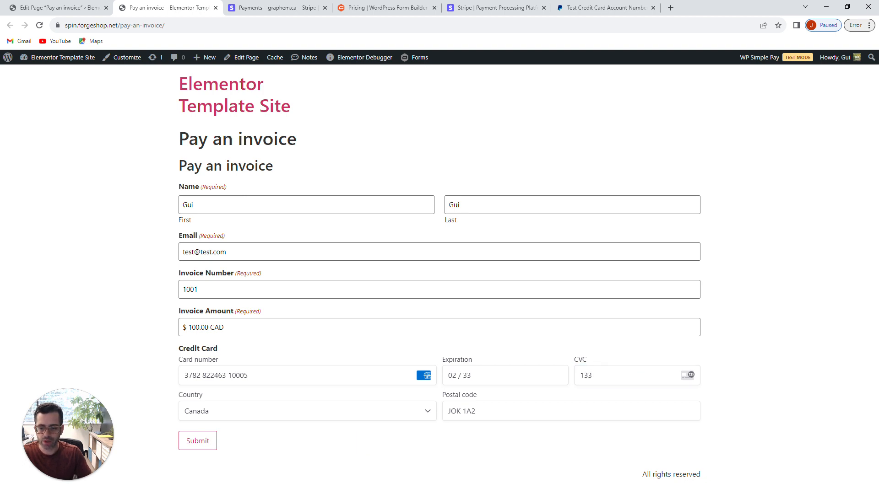
Step: Submit the payment form, dismiss the browser's offer to save the card and check the confirmation message
{"action": "left_click", "coordinate": [198, 441]}
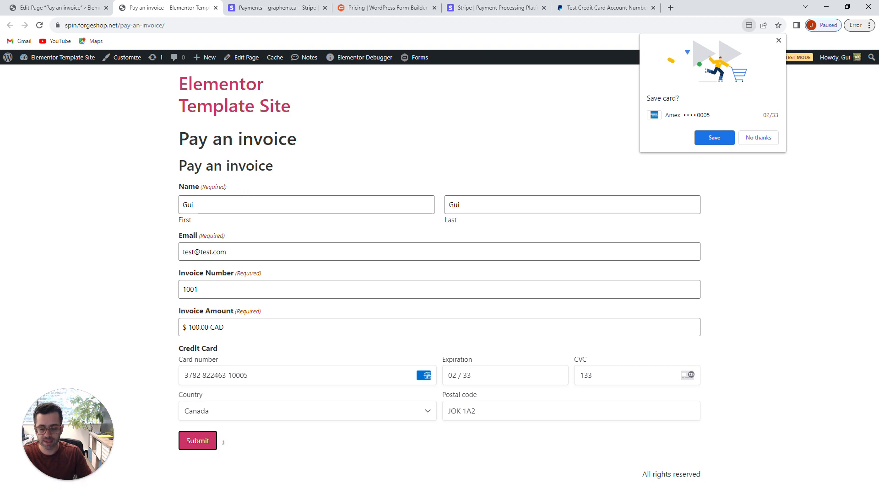
{"action": "left_click", "coordinate": [778, 40]}
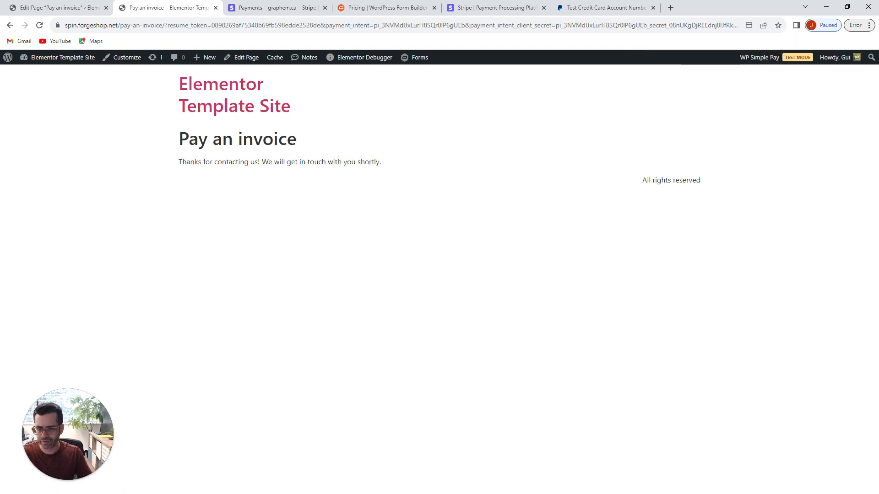
{"action": "triple_click", "coordinate": [418, 160]}
{"action": "left_click", "coordinate": [427, 160]}
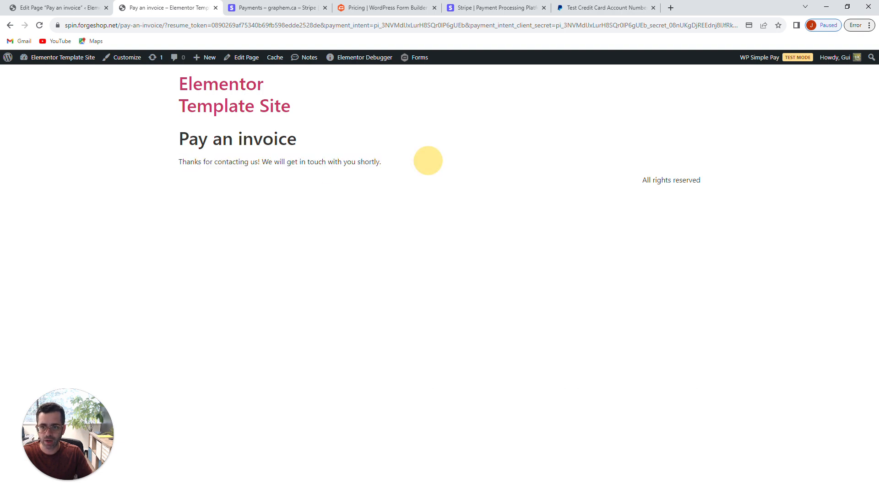
Step: Open the Gravity Forms entries for "Pay an invoice" and review the submitted entry's order and payment details
{"action": "left_click", "coordinate": [69, 7]}
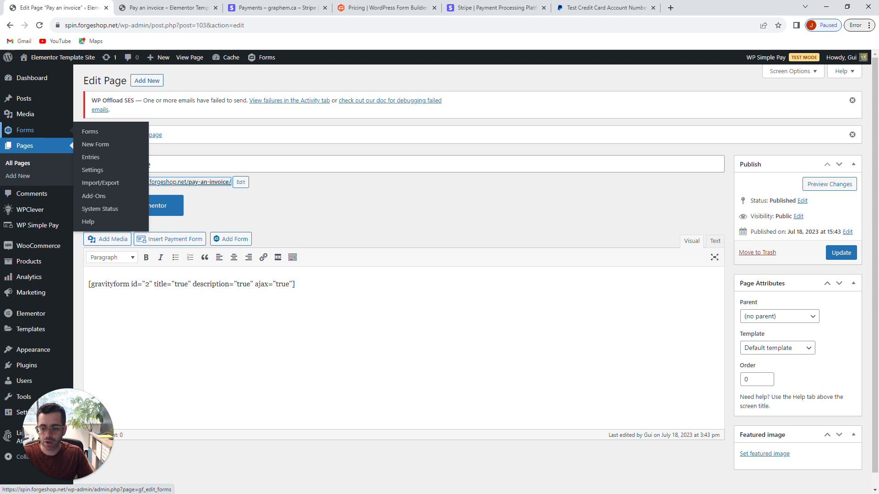
{"action": "left_click", "coordinate": [91, 157]}
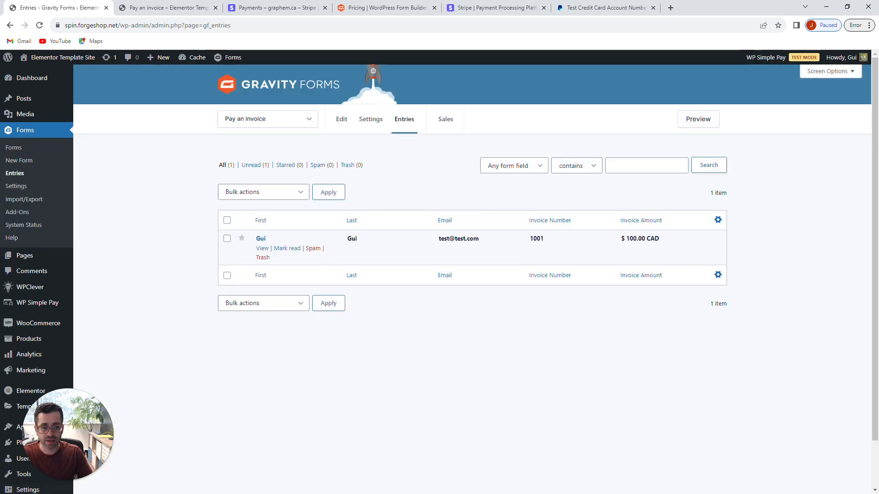
{"action": "left_click", "coordinate": [261, 238]}
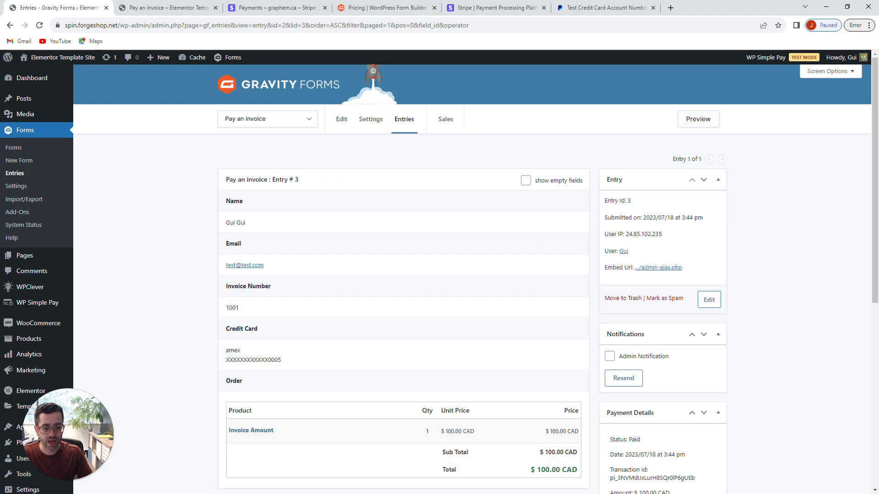
{"action": "scroll", "coordinate": [403, 275], "scroll_direction": "down", "scroll_amount": 3}
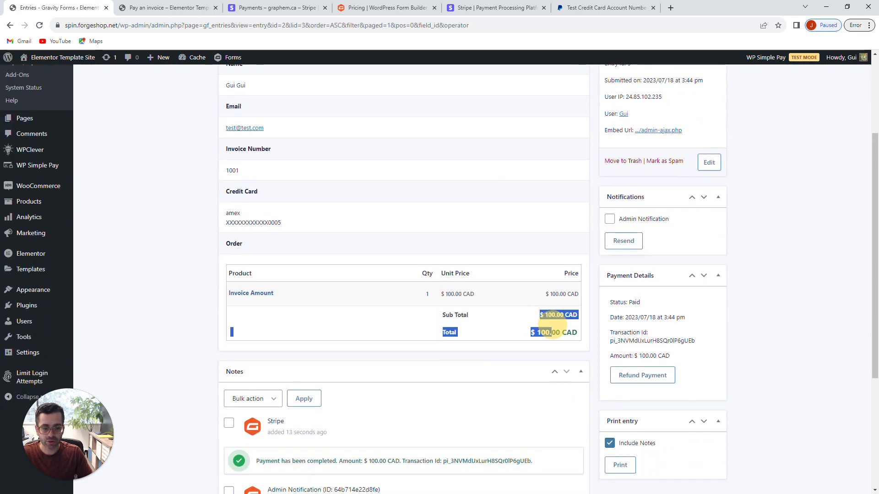
{"action": "left_click_drag", "start_coordinate": [695, 341], "coordinate": [595, 333]}
{"action": "left_click", "coordinate": [621, 335]}
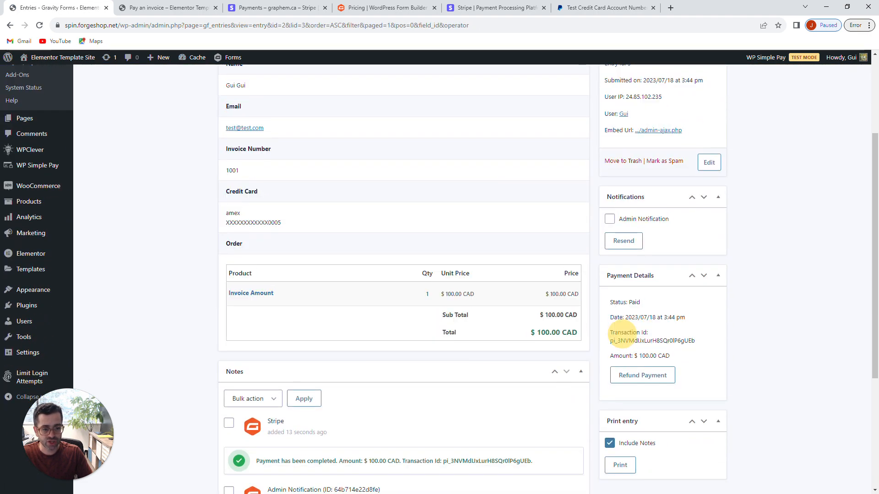
{"action": "scroll", "coordinate": [403, 275], "scroll_direction": "up", "scroll_amount": 3}
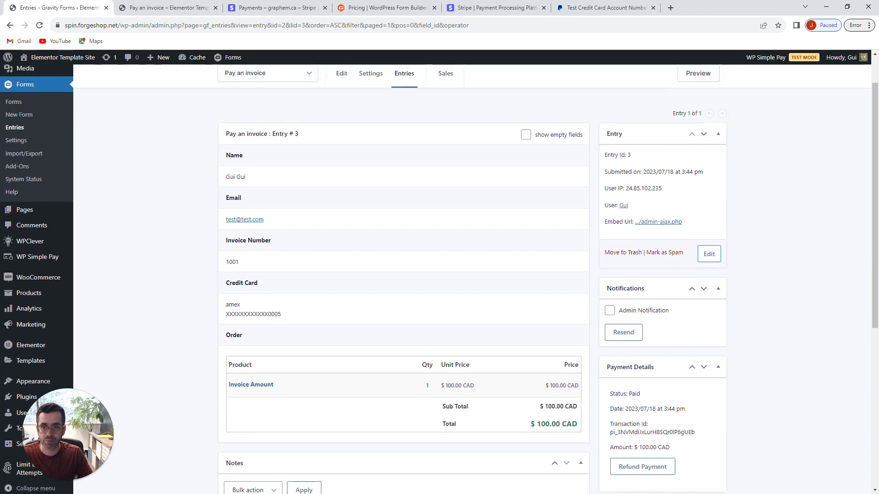
Step: Switch to the Stripe dashboard, open the newest payment and examine its details down to the invoice number metadata
{"action": "left_click", "coordinate": [275, 8]}
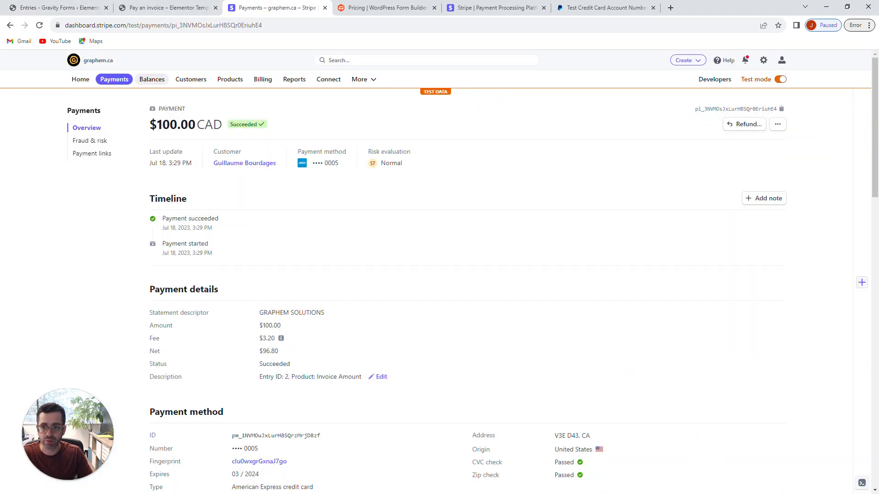
{"action": "left_click", "coordinate": [114, 80]}
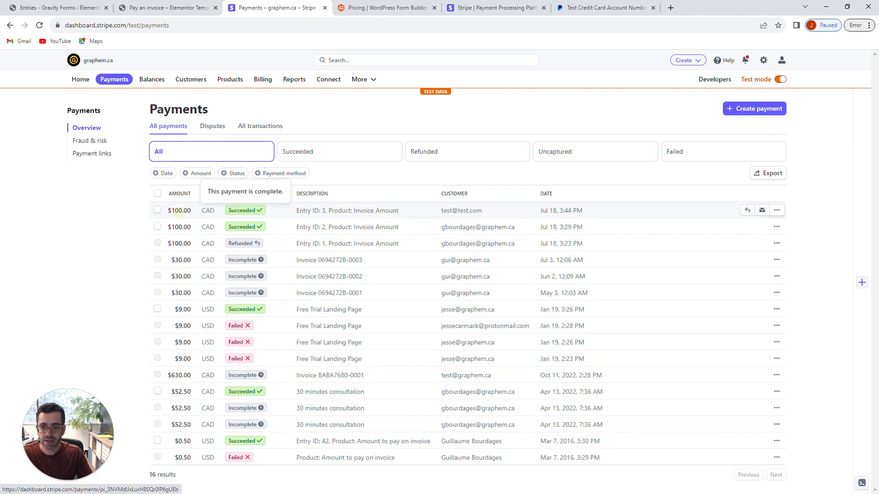
{"action": "left_click", "coordinate": [245, 211]}
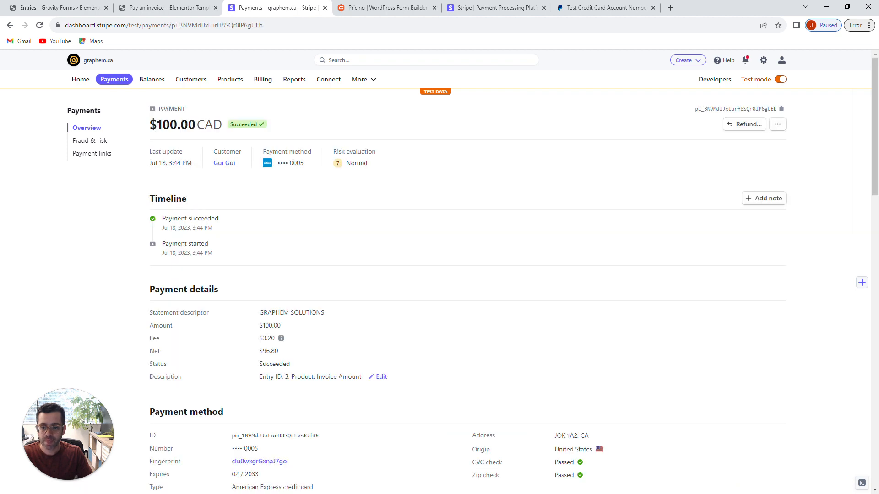
{"action": "scroll", "coordinate": [257, 205], "scroll_direction": "down", "scroll_amount": 2}
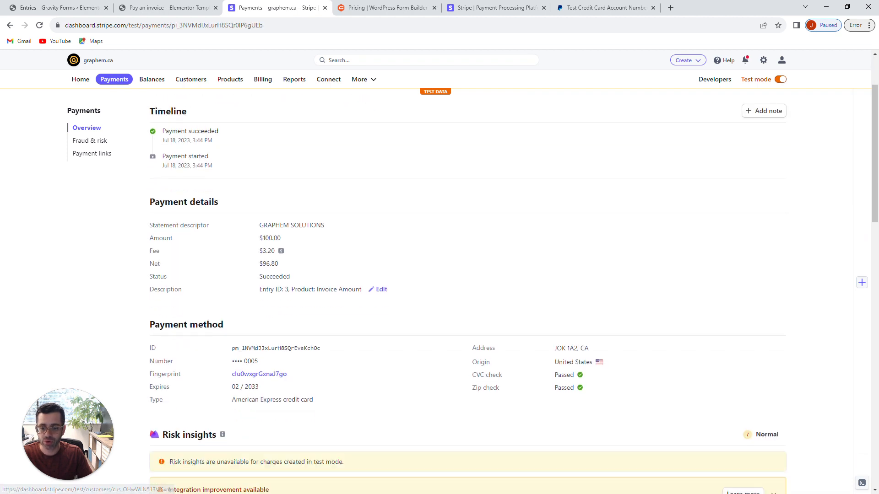
{"action": "left_click_drag", "start_coordinate": [330, 247], "coordinate": [328, 240]}
{"action": "left_click", "coordinate": [243, 232]}
{"action": "scroll", "coordinate": [238, 268], "scroll_direction": "down", "scroll_amount": 2}
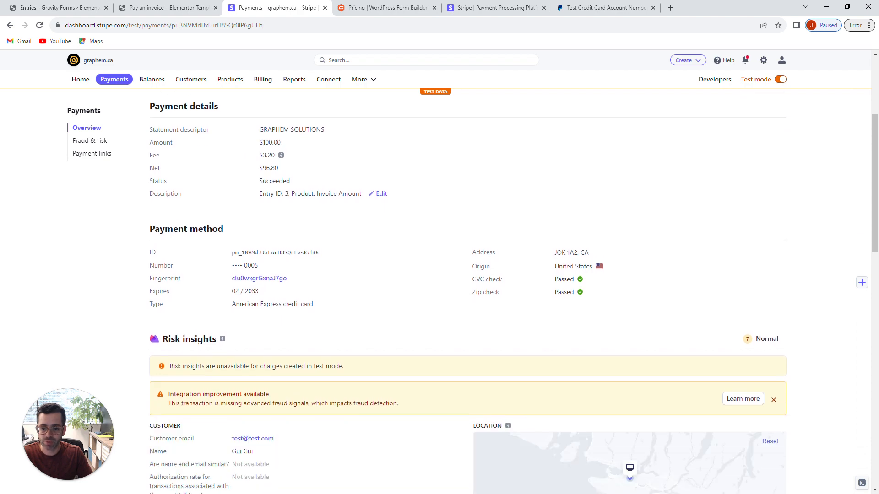
{"action": "scroll", "coordinate": [259, 275], "scroll_direction": "down", "scroll_amount": 10}
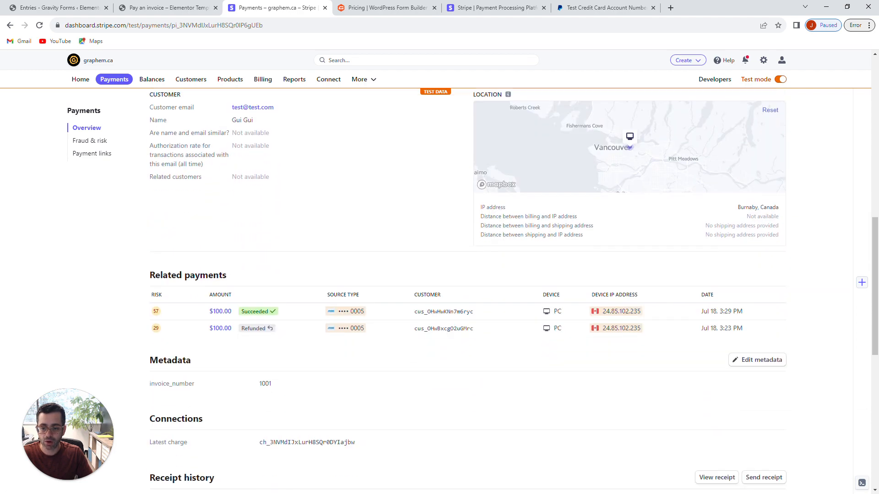
{"action": "left_click_drag", "start_coordinate": [270, 258], "coordinate": [148, 255]}
{"action": "left_click", "coordinate": [296, 259]}
{"action": "left_click", "coordinate": [148, 255]}
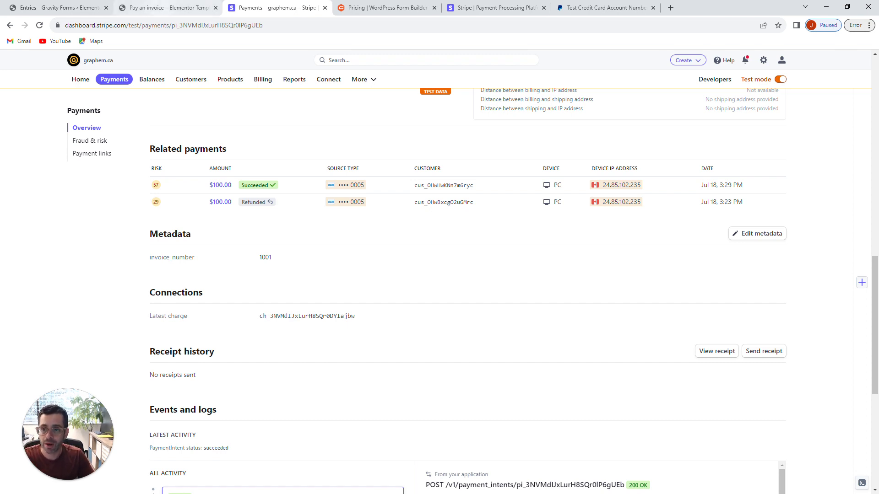
Step: Return to the submitted entry in Gravity Forms, check its notes, and refund and confirm the payment
{"action": "left_click", "coordinate": [165, 8]}
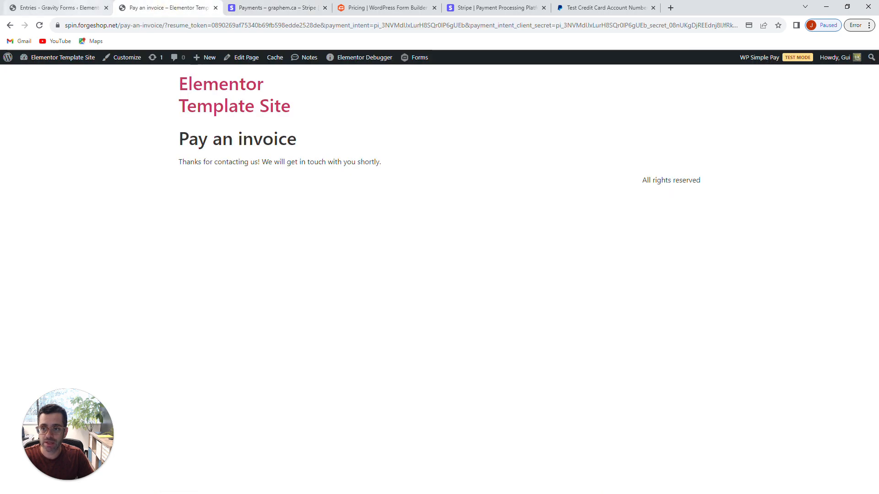
{"action": "left_click", "coordinate": [59, 8]}
{"action": "scroll", "coordinate": [402, 275], "scroll_direction": "down", "scroll_amount": 4}
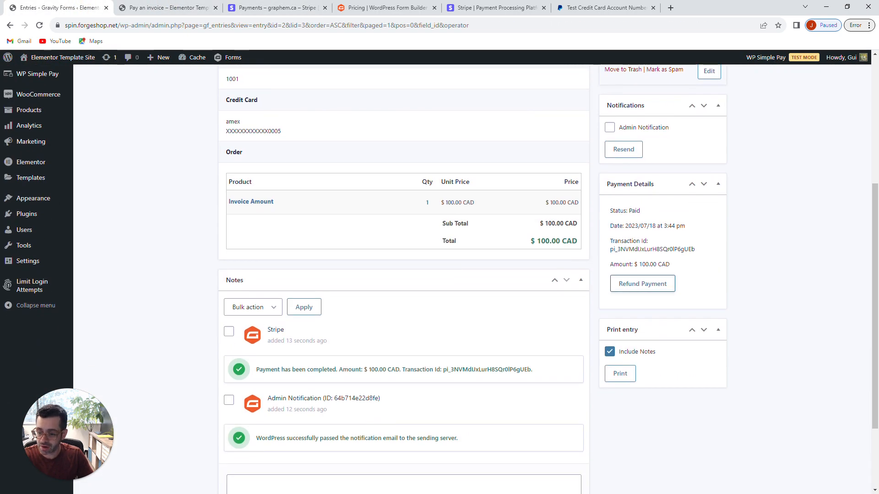
{"action": "scroll", "coordinate": [403, 275], "scroll_direction": "up", "scroll_amount": 5}
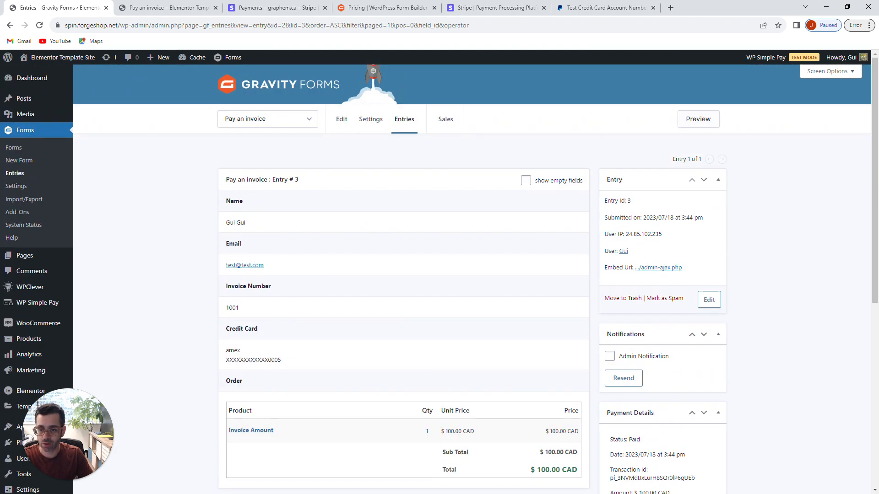
{"action": "scroll", "coordinate": [403, 275], "scroll_direction": "down", "scroll_amount": 8}
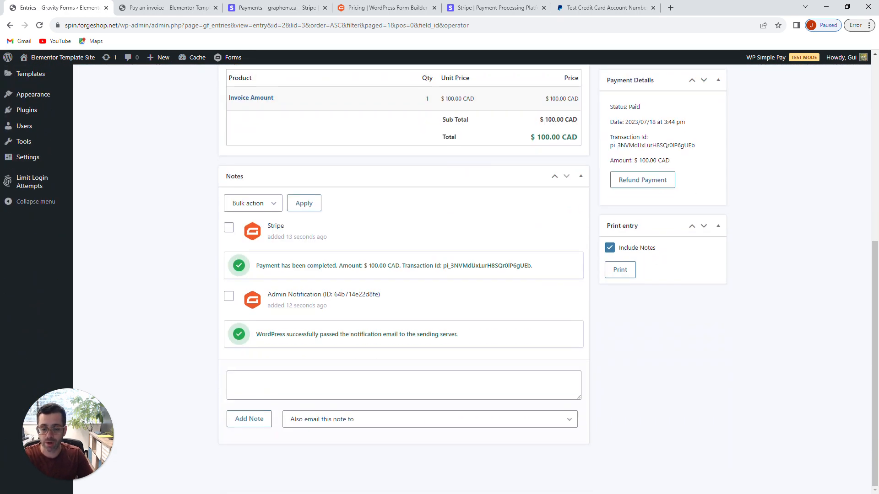
{"action": "scroll", "coordinate": [643, 317], "scroll_direction": "up", "scroll_amount": 3}
{"action": "left_click", "coordinate": [643, 317]}
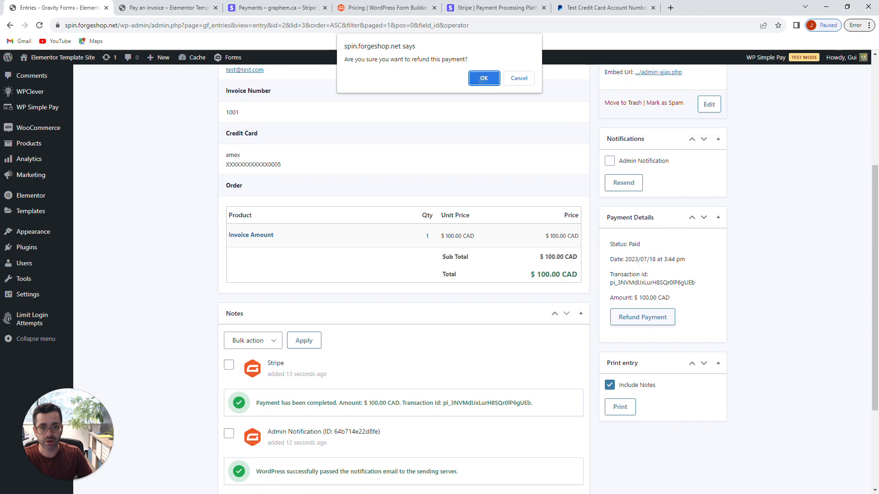
{"action": "key", "text": "Return"}
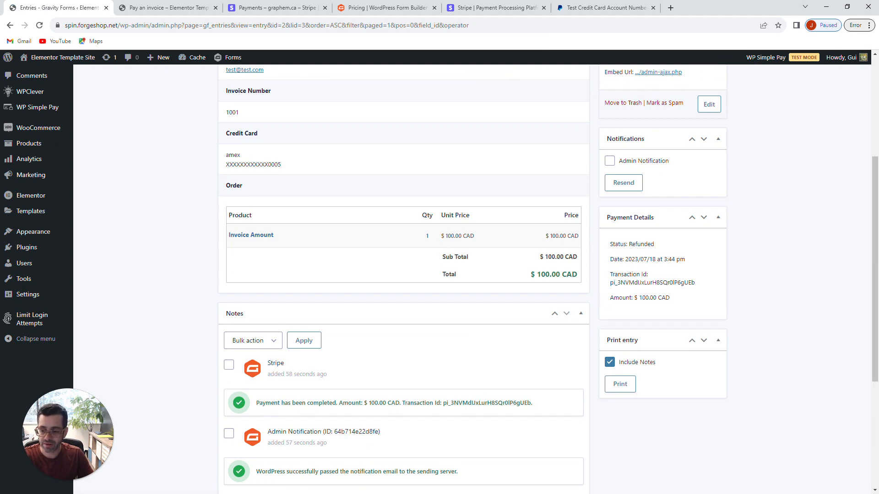
Step: Open the Admin Notification in the form's notification settings to review its event and recipient fields
{"action": "scroll", "coordinate": [472, 274], "scroll_direction": "up", "scroll_amount": 5}
{"action": "mouse_move", "coordinate": [371, 120]}
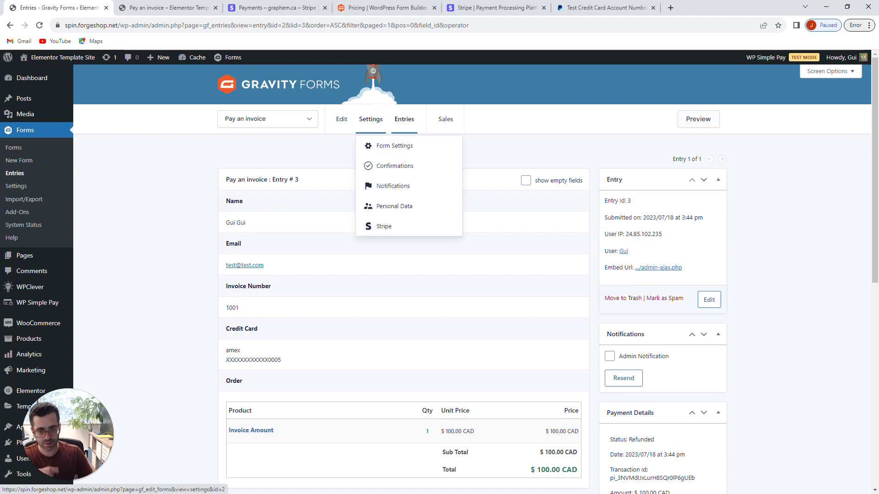
{"action": "left_click", "coordinate": [392, 186]}
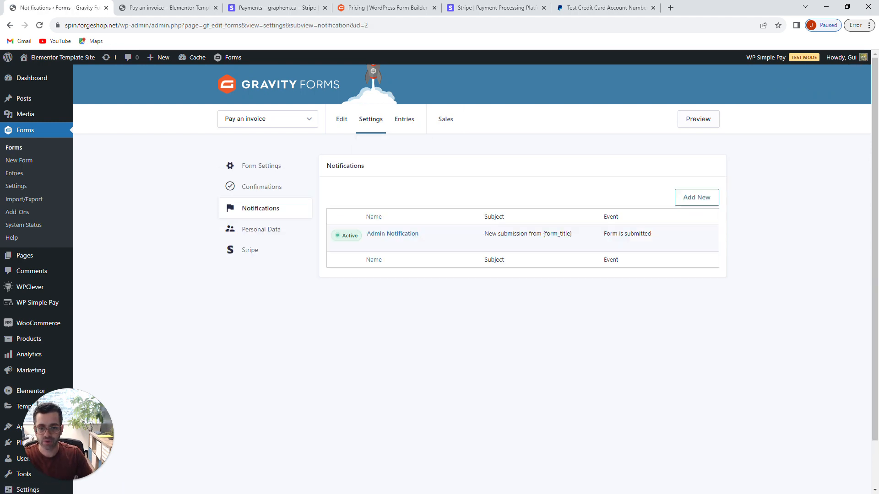
{"action": "mouse_move", "coordinate": [392, 235]}
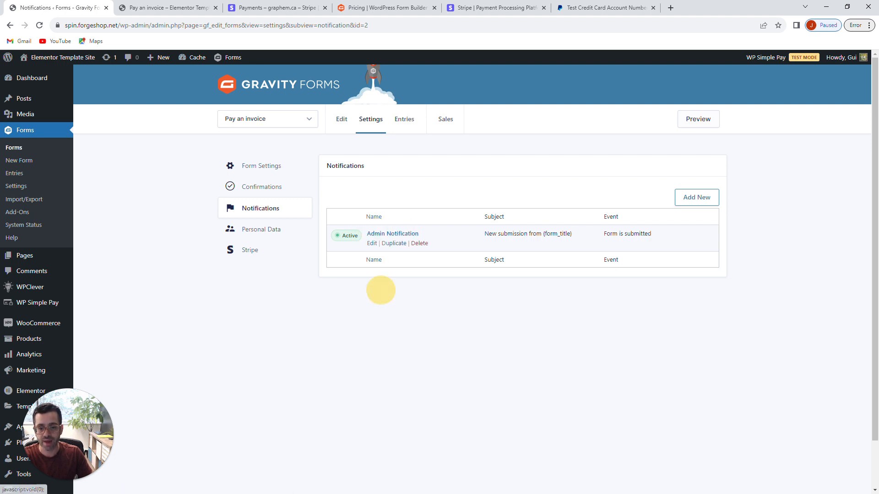
{"action": "left_click", "coordinate": [393, 234]}
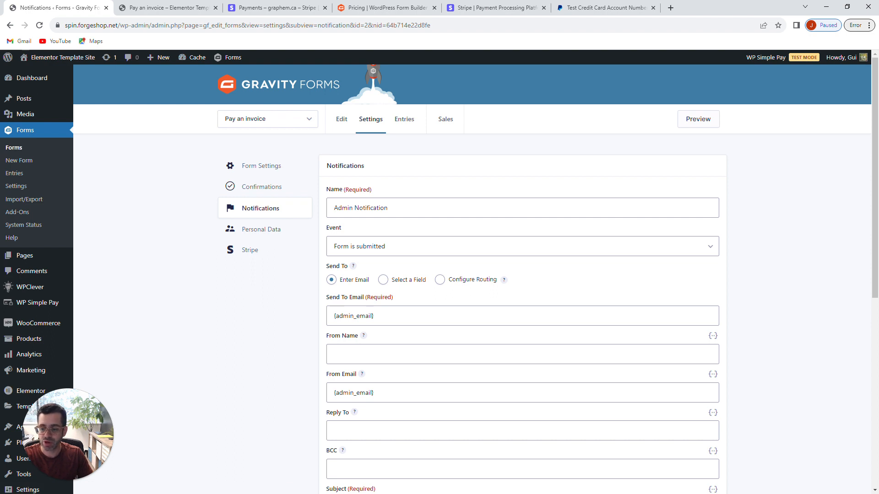
Step: Leave the Admin Notification and open the form's Default Confirmation for editing
{"action": "left_click", "coordinate": [261, 208]}
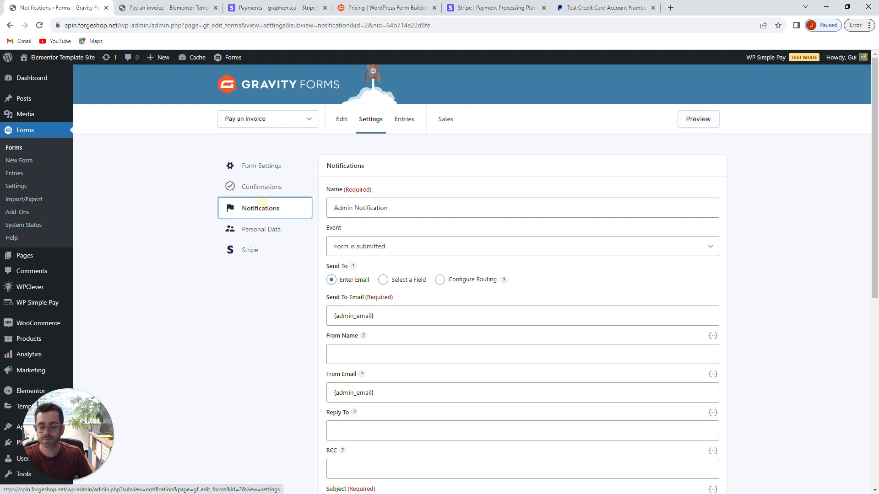
{"action": "left_click", "coordinate": [262, 187]}
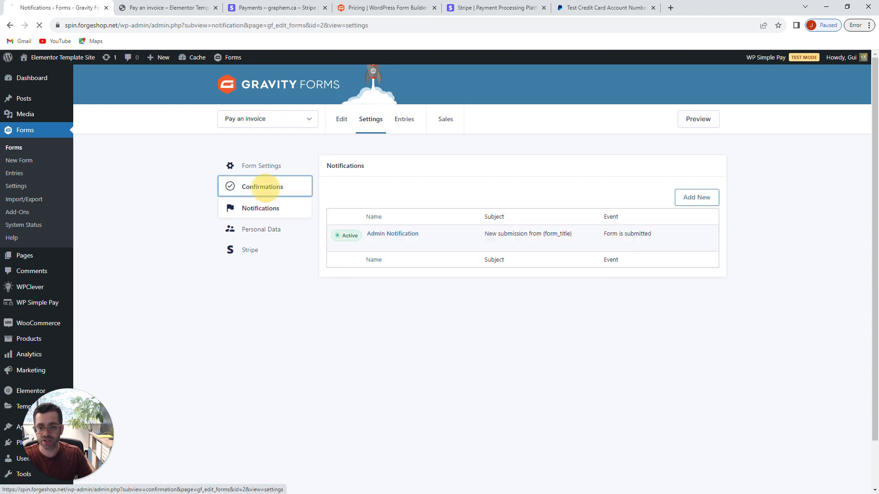
{"action": "mouse_move", "coordinate": [385, 234]}
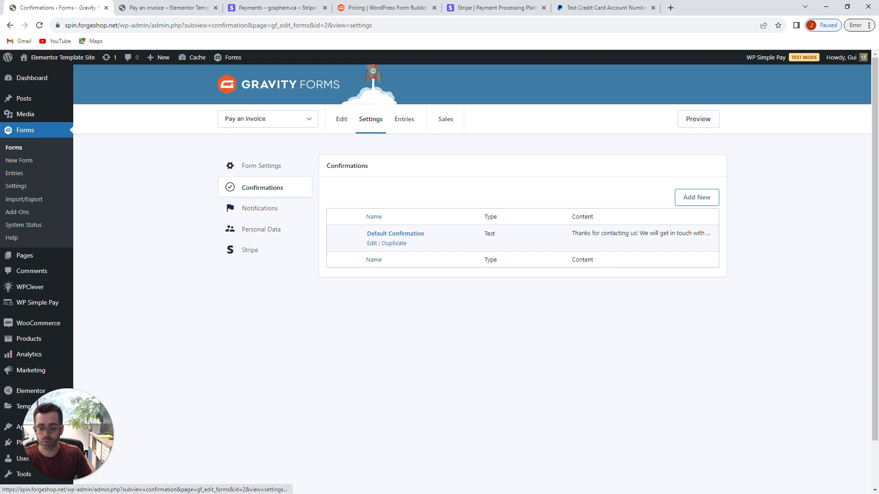
{"action": "left_click", "coordinate": [372, 243]}
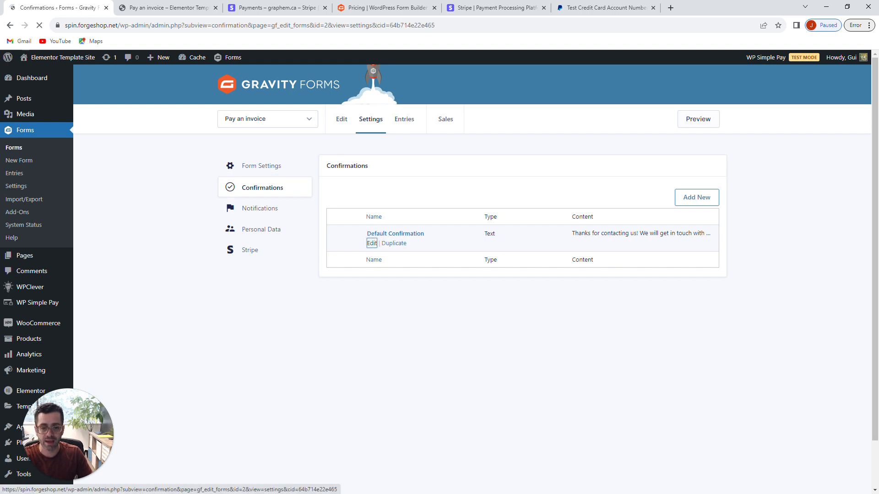
Step: Replace the confirmation message with "Thanks for your payment, we will send an email receipt" and save the confirmation
{"action": "left_click_drag", "start_coordinate": [567, 288], "coordinate": [333, 277]}
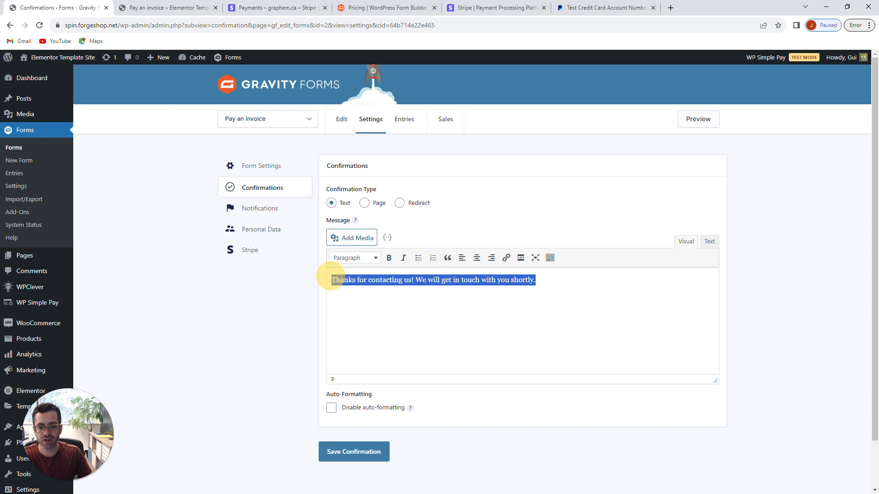
{"action": "left_click", "coordinate": [479, 280]}
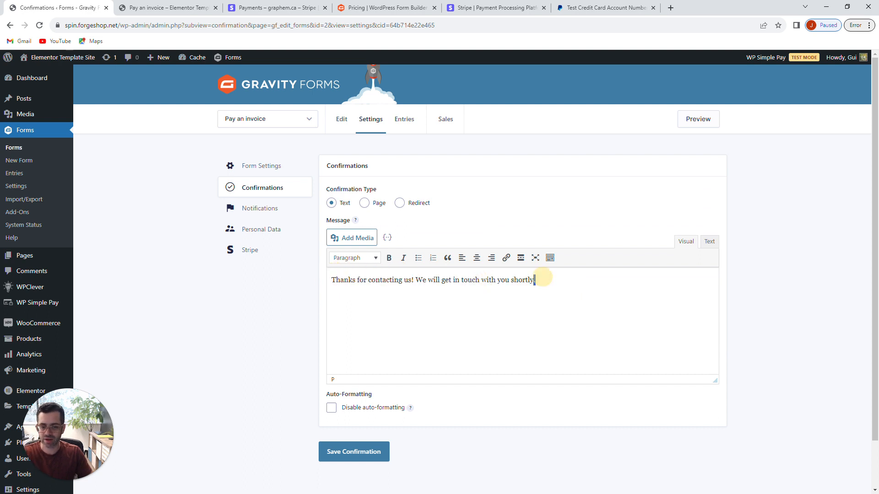
{"action": "left_click_drag", "start_coordinate": [541, 278], "coordinate": [231, 275]}
{"action": "type", "text": "Thanks for yo"}
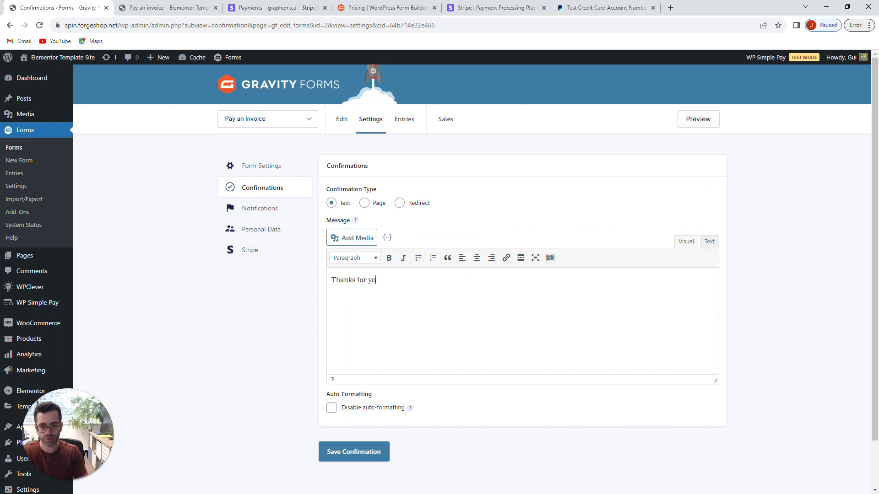
{"action": "type", "text": "ur payment"}
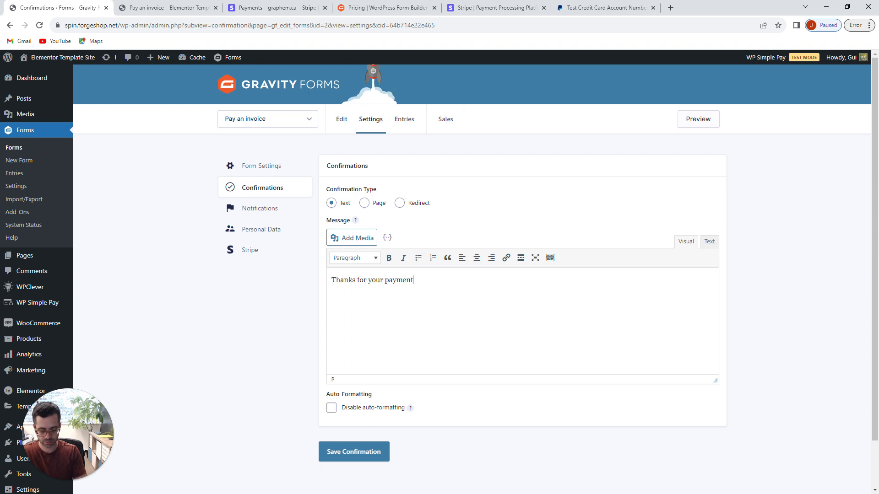
{"action": "type", "text": ", we will send"}
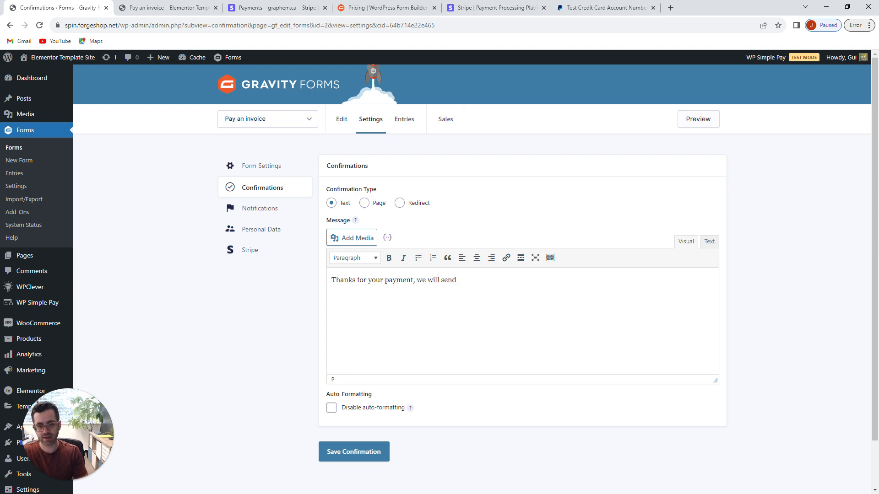
{"action": "type", "text": " an email receipt"}
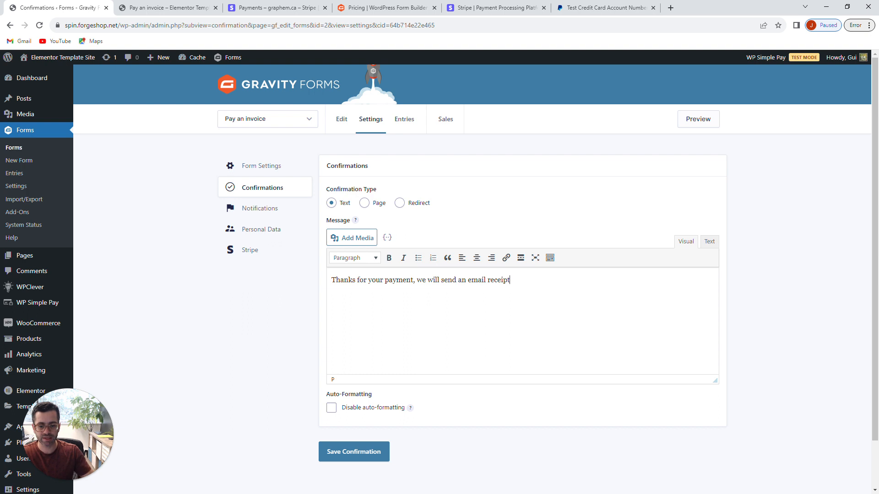
{"action": "left_click", "coordinate": [359, 451]}
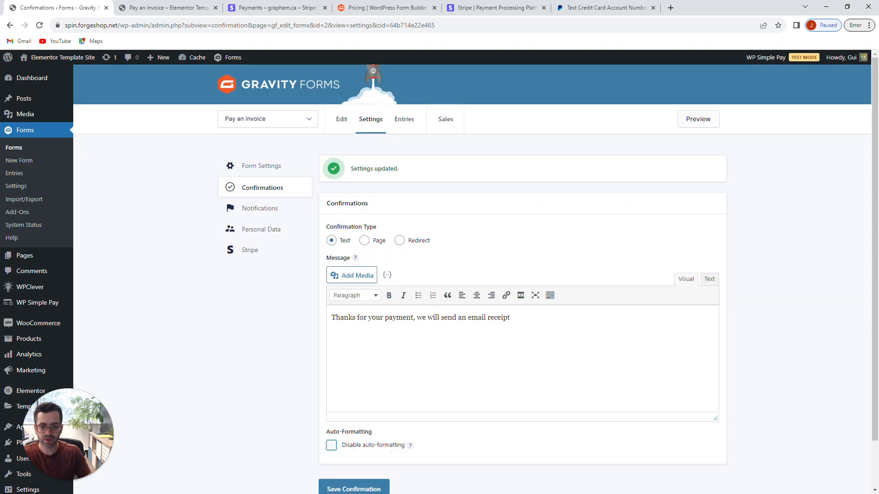